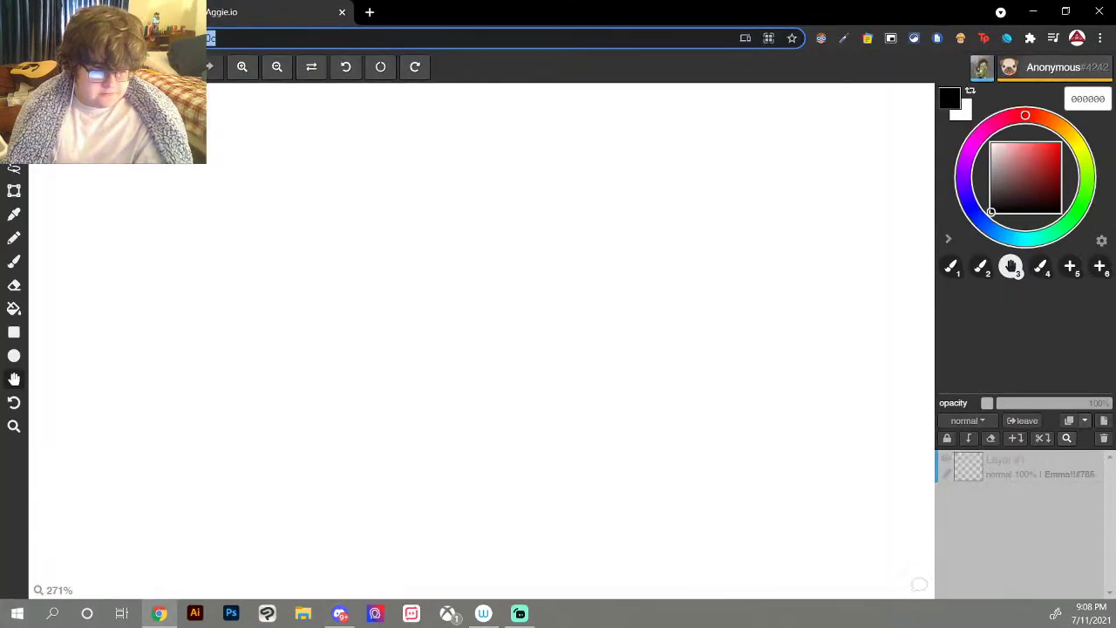
Step: Return to the shared canvas, zoom to about 51% and centre the '3K live drawing!!!' banner and chibi sketch
{"action": "key", "text": "alt+Left"}
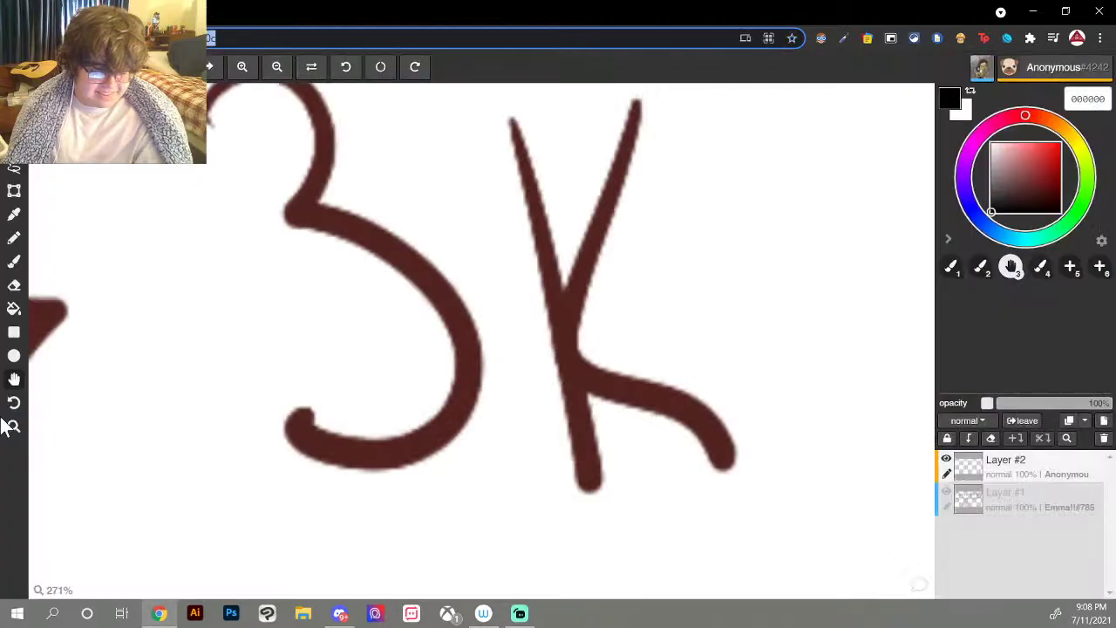
{"action": "left_click", "coordinate": [14, 425]}
{"action": "left_click_drag", "start_coordinate": [528, 304], "coordinate": [157, 247]}
{"action": "left_click", "coordinate": [14, 379]}
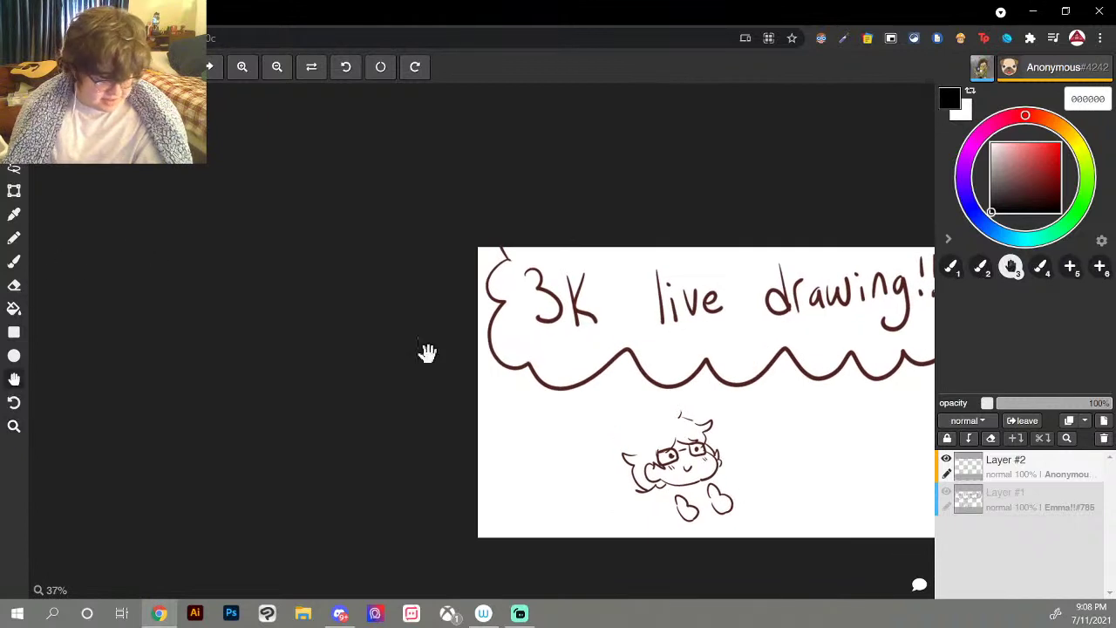
{"action": "left_click_drag", "start_coordinate": [574, 339], "coordinate": [371, 310]}
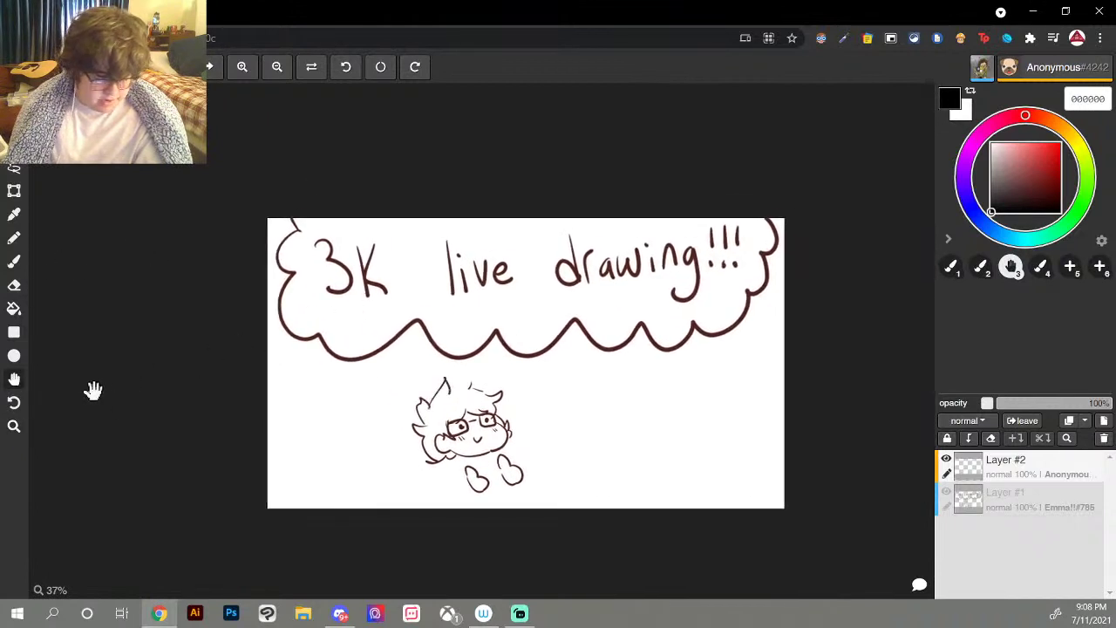
{"action": "left_click", "coordinate": [14, 425]}
{"action": "left_click_drag", "start_coordinate": [539, 305], "coordinate": [603, 303]}
{"action": "left_click", "coordinate": [14, 379]}
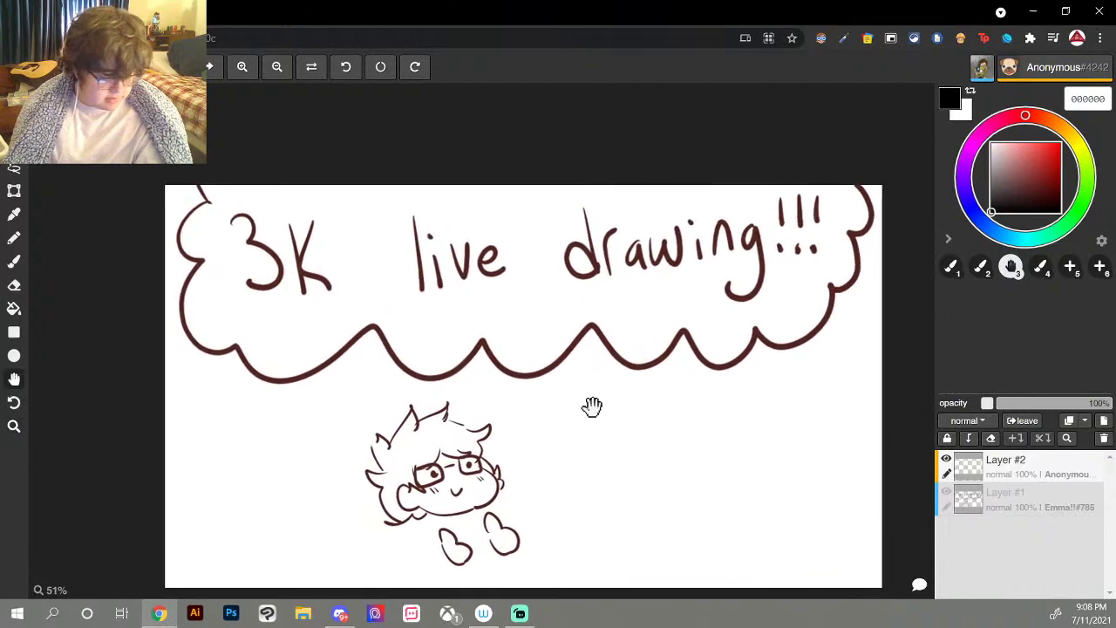
{"action": "left_click_drag", "start_coordinate": [593, 406], "coordinate": [554, 366]}
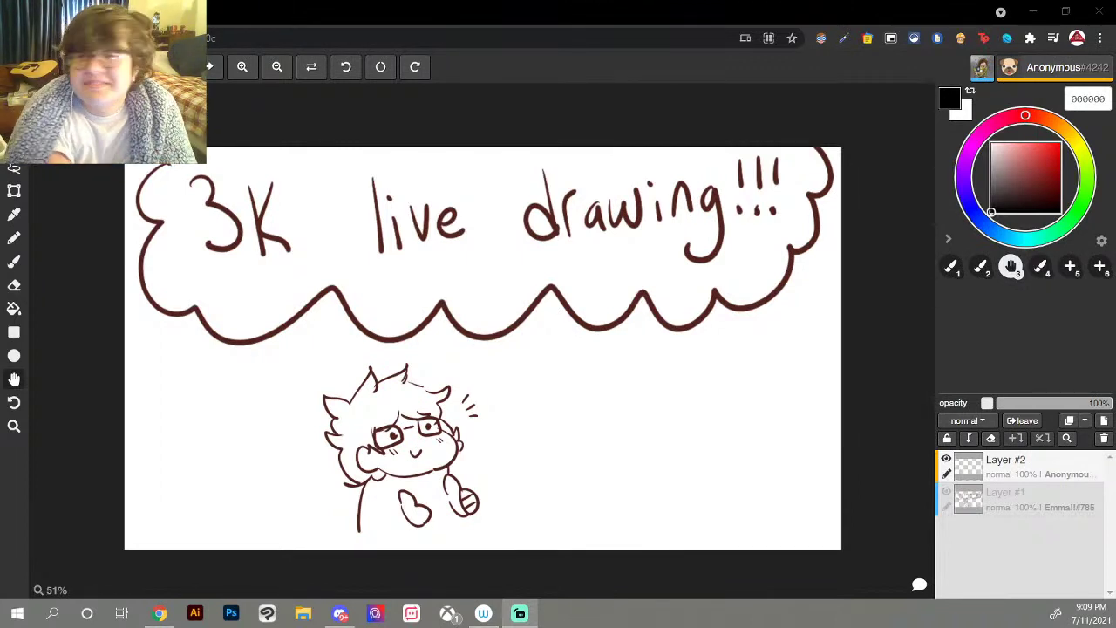
Step: Sketch a small smiling figure right of the character and letter YOU beneath it
{"action": "left_click_drag", "start_coordinate": [638, 428], "coordinate": [640, 427]}
{"action": "left_click_drag", "start_coordinate": [645, 418], "coordinate": [643, 451]}
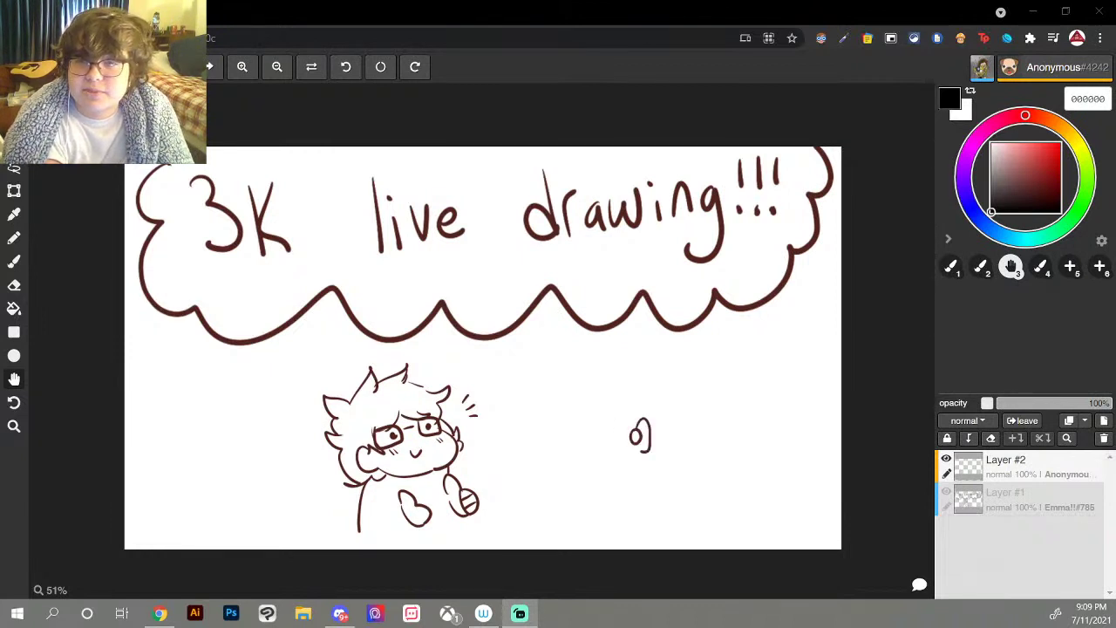
{"action": "key", "text": "ctrl+z"}
{"action": "key", "text": "ctrl+z"}
{"action": "mouse_move", "coordinate": [639, 419]}
{"action": "left_mouse_down"}
{"action": "mouse_move", "coordinate": [643, 450]}
{"action": "mouse_move", "coordinate": [637, 441]}
{"action": "left_mouse_up"}
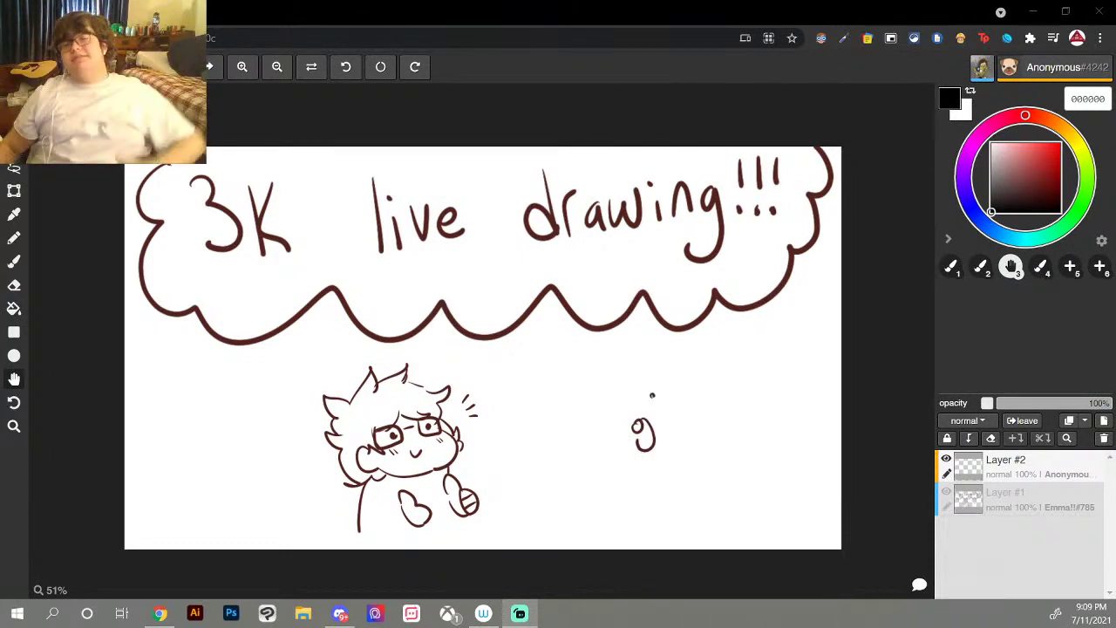
{"action": "mouse_move", "coordinate": [653, 402]}
{"action": "left_mouse_down"}
{"action": "mouse_move", "coordinate": [673, 400]}
{"action": "mouse_move", "coordinate": [673, 415]}
{"action": "mouse_move", "coordinate": [647, 411]}
{"action": "mouse_move", "coordinate": [694, 396]}
{"action": "left_mouse_up"}
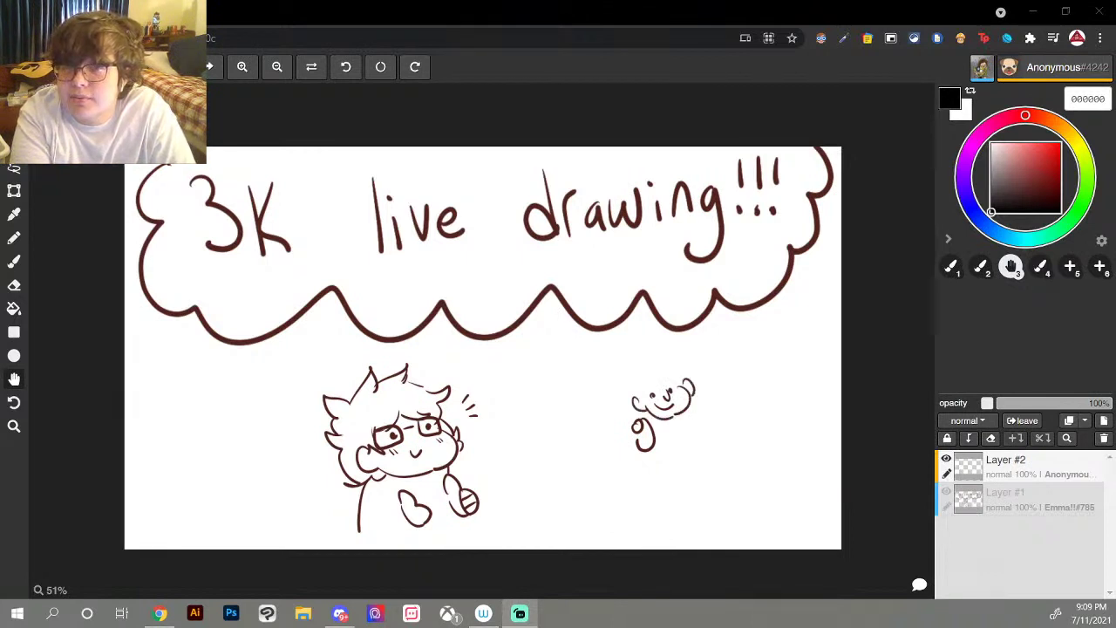
{"action": "mouse_move", "coordinate": [637, 440]}
{"action": "left_mouse_down"}
{"action": "mouse_move", "coordinate": [654, 441]}
{"action": "mouse_move", "coordinate": [633, 476]}
{"action": "left_mouse_up"}
{"action": "mouse_move", "coordinate": [610, 455]}
{"action": "left_mouse_down"}
{"action": "mouse_move", "coordinate": [633, 475]}
{"action": "mouse_move", "coordinate": [632, 504]}
{"action": "left_mouse_up"}
{"action": "mouse_move", "coordinate": [664, 468]}
{"action": "left_mouse_down"}
{"action": "mouse_move", "coordinate": [714, 497]}
{"action": "mouse_move", "coordinate": [721, 465]}
{"action": "left_mouse_up"}
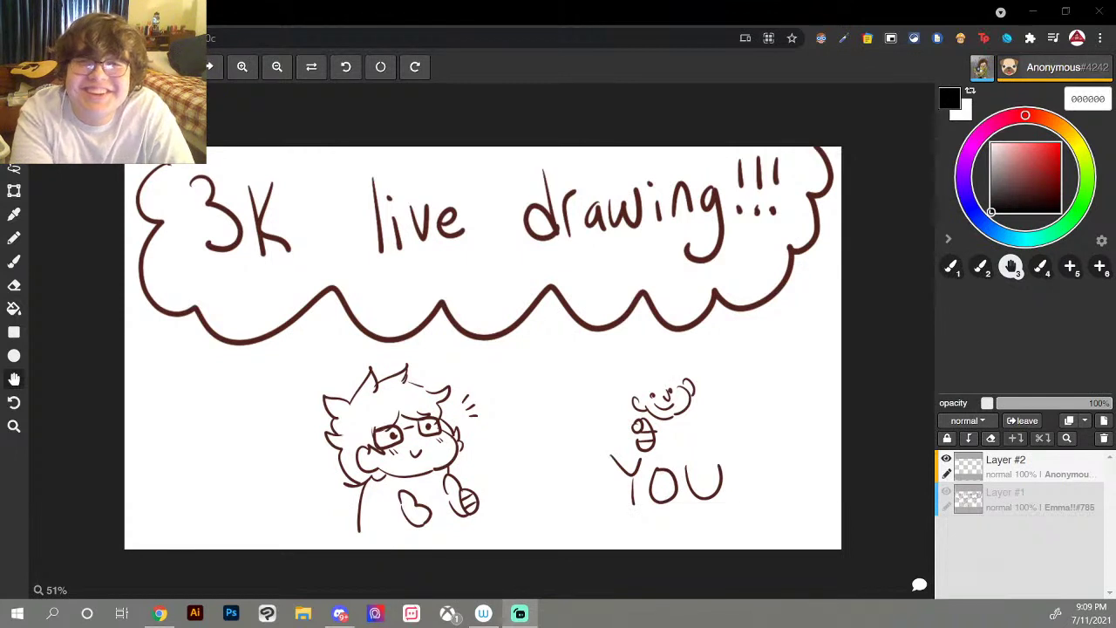
Step: Add a camera in the figure's hand, glasses on its face and spiky hair
{"action": "left_click_drag", "start_coordinate": [649, 397], "coordinate": [697, 449]}
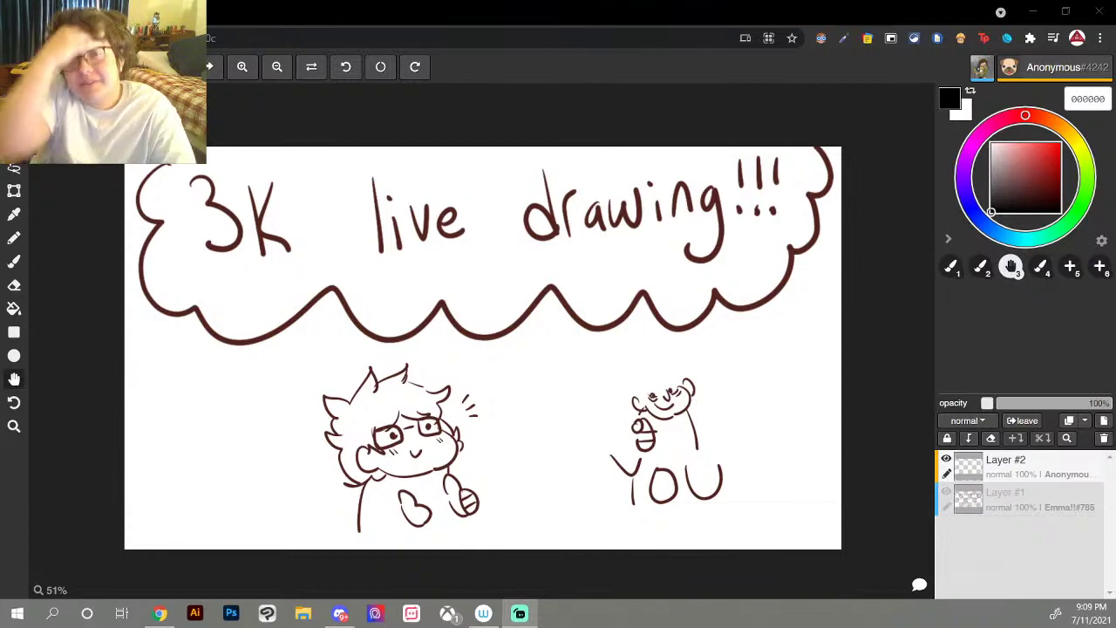
{"action": "key", "text": "ctrl+z"}
{"action": "key", "text": "ctrl+z"}
{"action": "key", "text": "ctrl+z"}
{"action": "key", "text": "ctrl+z"}
{"action": "key", "text": "ctrl+z"}
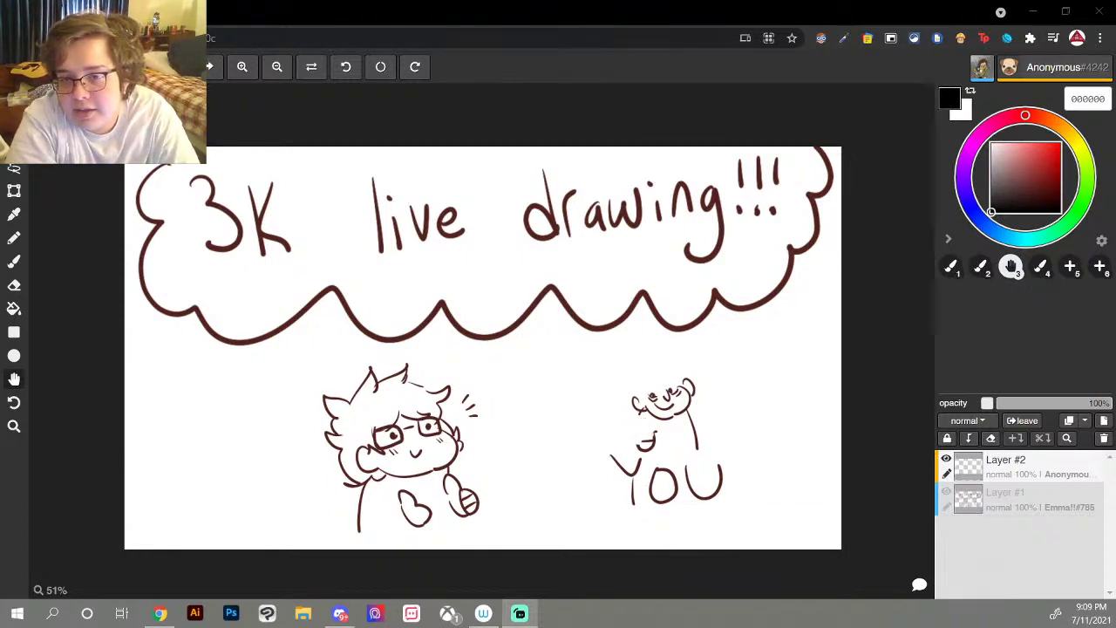
{"action": "mouse_move", "coordinate": [631, 425]}
{"action": "left_mouse_down"}
{"action": "mouse_move", "coordinate": [644, 443]}
{"action": "mouse_move", "coordinate": [650, 422]}
{"action": "mouse_move", "coordinate": [629, 422]}
{"action": "mouse_move", "coordinate": [645, 436]}
{"action": "mouse_move", "coordinate": [654, 424]}
{"action": "left_mouse_up"}
{"action": "key", "text": "ctrl+z"}
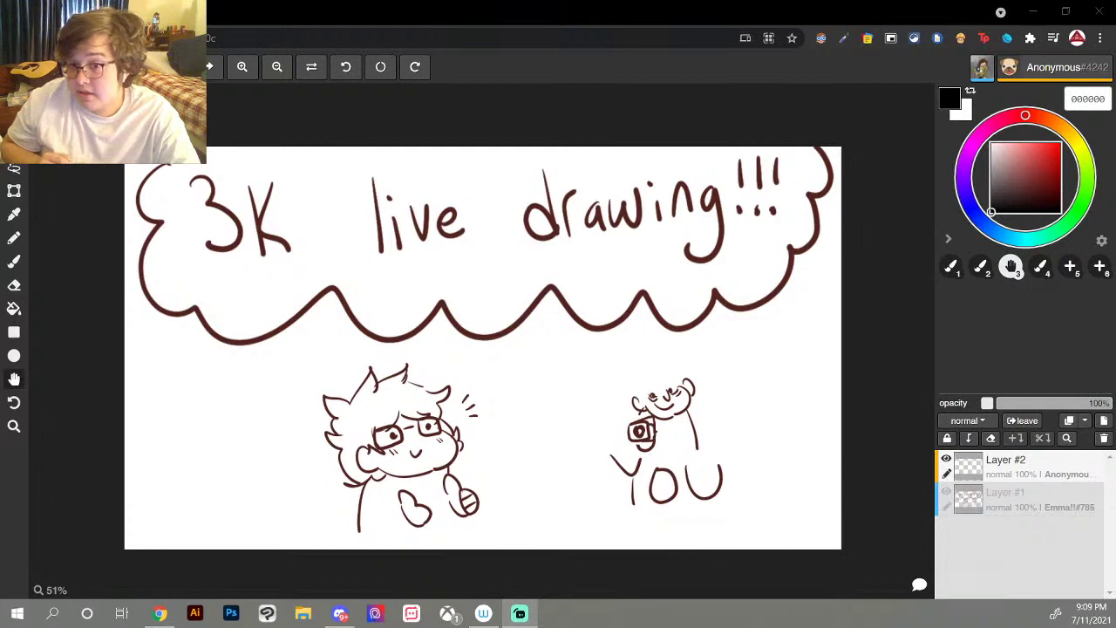
{"action": "mouse_move", "coordinate": [640, 450]}
{"action": "left_mouse_down"}
{"action": "mouse_move", "coordinate": [652, 455]}
{"action": "mouse_move", "coordinate": [648, 422]}
{"action": "left_mouse_up"}
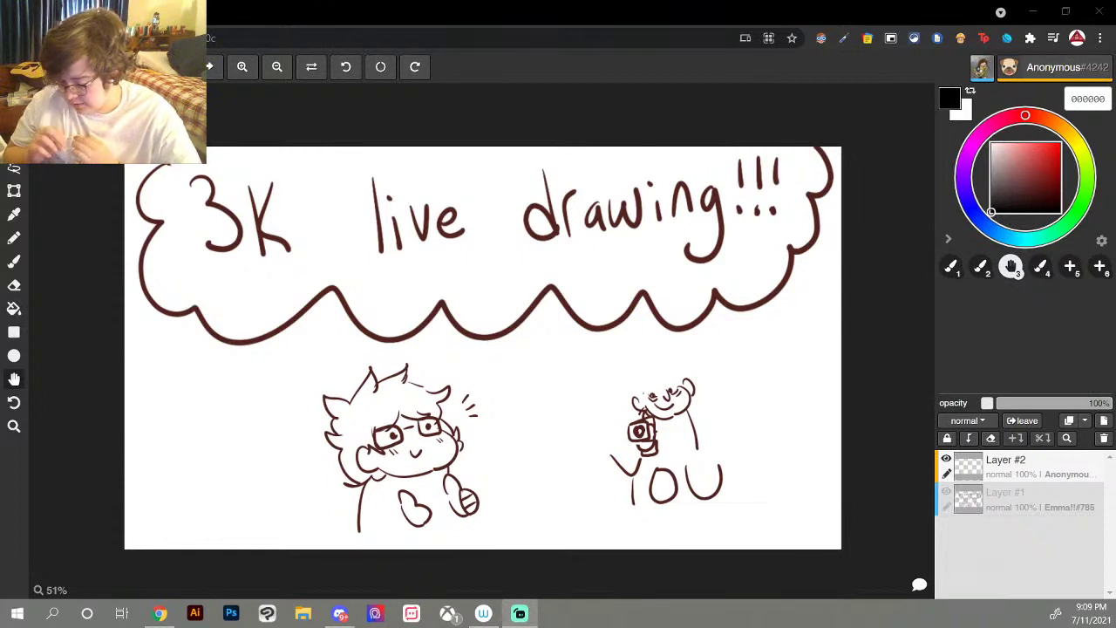
{"action": "mouse_move", "coordinate": [643, 394]}
{"action": "left_mouse_down"}
{"action": "mouse_move", "coordinate": [664, 401]}
{"action": "mouse_move", "coordinate": [661, 389]}
{"action": "mouse_move", "coordinate": [685, 384]}
{"action": "mouse_move", "coordinate": [658, 387]}
{"action": "mouse_move", "coordinate": [671, 371]}
{"action": "mouse_move", "coordinate": [652, 384]}
{"action": "left_mouse_up"}
{"action": "mouse_move", "coordinate": [649, 389]}
{"action": "left_mouse_down"}
{"action": "mouse_move", "coordinate": [629, 400]}
{"action": "mouse_move", "coordinate": [702, 372]}
{"action": "mouse_move", "coordinate": [693, 407]}
{"action": "mouse_move", "coordinate": [625, 407]}
{"action": "left_mouse_up"}
{"action": "left_click_drag", "start_coordinate": [648, 359], "coordinate": [631, 367]}
{"action": "left_click_drag", "start_coordinate": [634, 367], "coordinate": [615, 399]}
{"action": "mouse_move", "coordinate": [660, 362]}
{"action": "left_mouse_down"}
{"action": "mouse_move", "coordinate": [665, 346]}
{"action": "mouse_move", "coordinate": [679, 365]}
{"action": "left_mouse_up"}
{"action": "left_click_drag", "start_coordinate": [679, 364], "coordinate": [696, 371]}
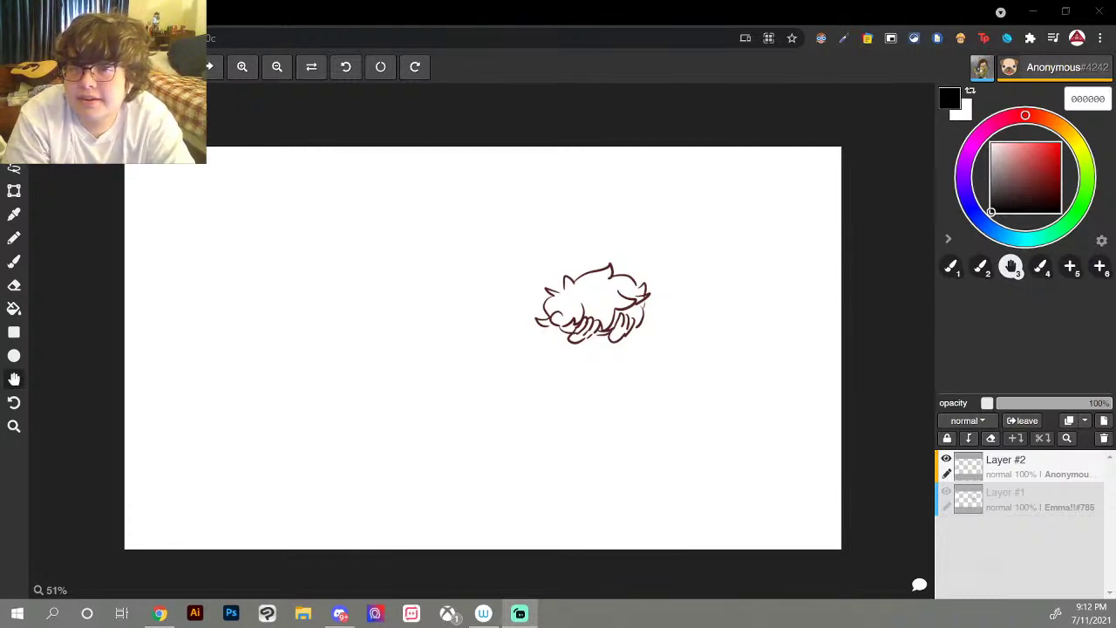
Step: Dot two eyes below the creature sketch and try a mouth under them, undoing it
{"action": "left_click", "coordinate": [601, 387]}
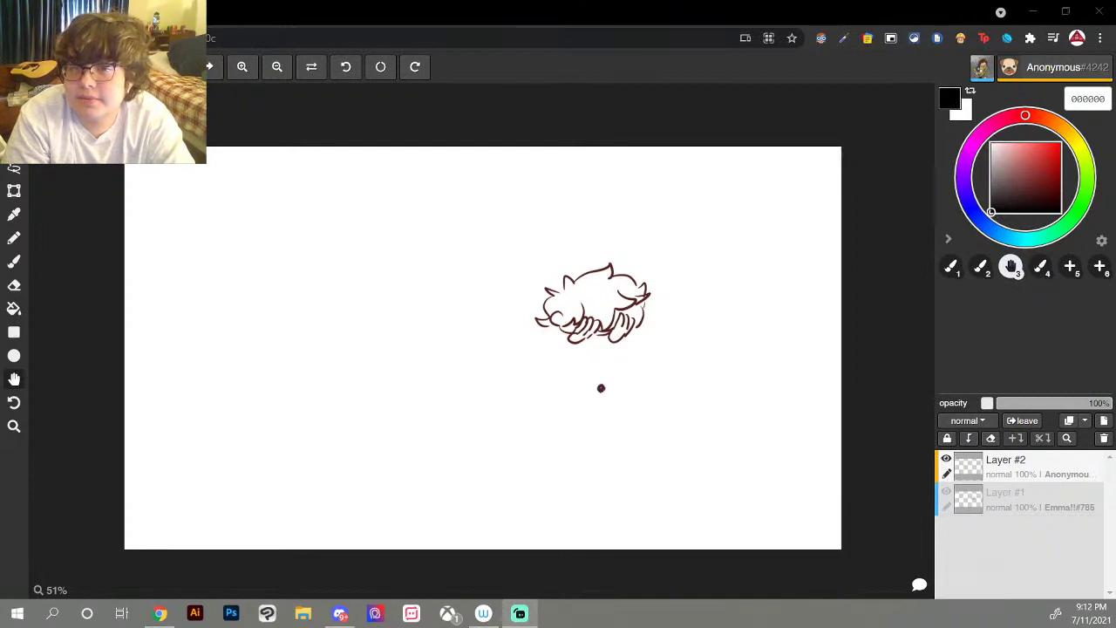
{"action": "left_click", "coordinate": [621, 385]}
{"action": "left_click_drag", "start_coordinate": [607, 406], "coordinate": [635, 417]}
{"action": "key", "text": "ctrl+z"}
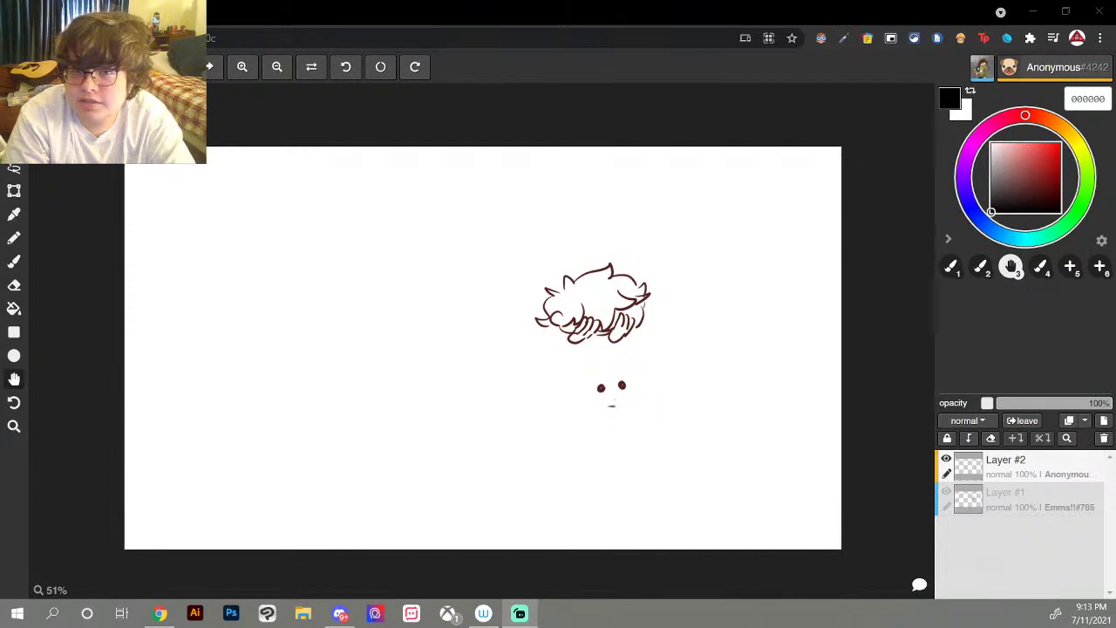
{"action": "key", "text": "ctrl+z"}
{"action": "mouse_move", "coordinate": [608, 408]}
{"action": "left_mouse_down"}
{"action": "mouse_move", "coordinate": [637, 386]}
{"action": "mouse_move", "coordinate": [635, 423]}
{"action": "left_mouse_up"}
{"action": "key", "text": "ctrl+z"}
Step: Draw cheek and ear curves around the face and small paw strokes below it
{"action": "key", "text": "ctrl+z"}
{"action": "key", "text": "ctrl+z"}
{"action": "mouse_move", "coordinate": [586, 392]}
{"action": "left_mouse_down"}
{"action": "mouse_move", "coordinate": [598, 411]}
{"action": "mouse_move", "coordinate": [645, 402]}
{"action": "mouse_move", "coordinate": [613, 436]}
{"action": "left_mouse_up"}
{"action": "key", "text": "ctrl+z"}
{"action": "key", "text": "ctrl+z"}
{"action": "mouse_move", "coordinate": [620, 422]}
{"action": "left_mouse_down"}
{"action": "mouse_move", "coordinate": [619, 436]}
{"action": "mouse_move", "coordinate": [656, 432]}
{"action": "left_mouse_up"}
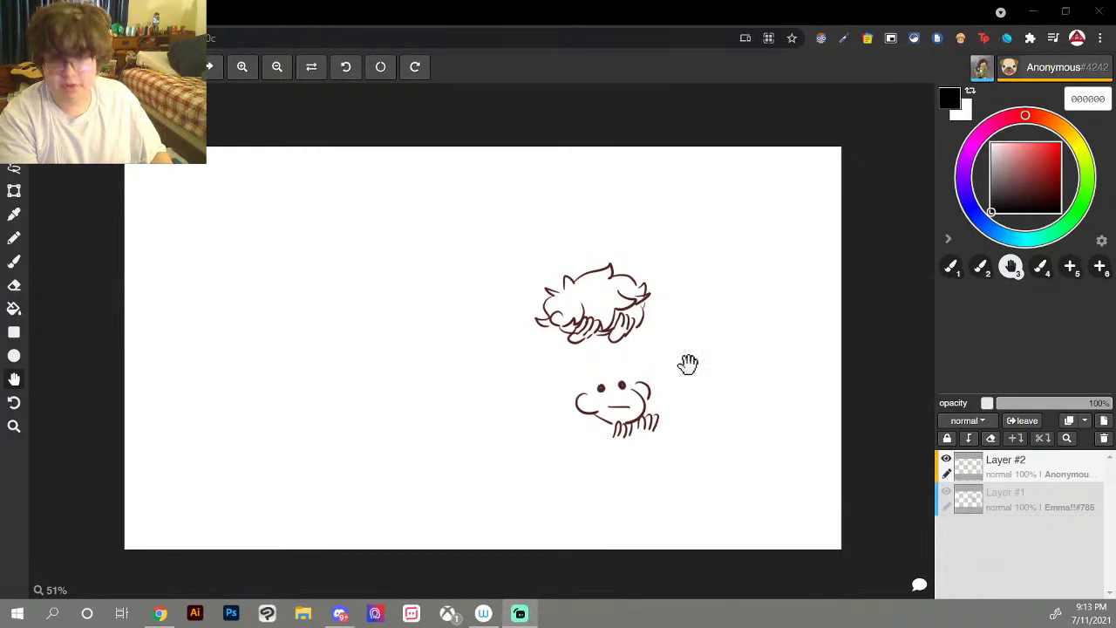
Step: With the brush thickened to 8 px, draw a narrow blade stroke at upper right
{"action": "key", "text": "b"}
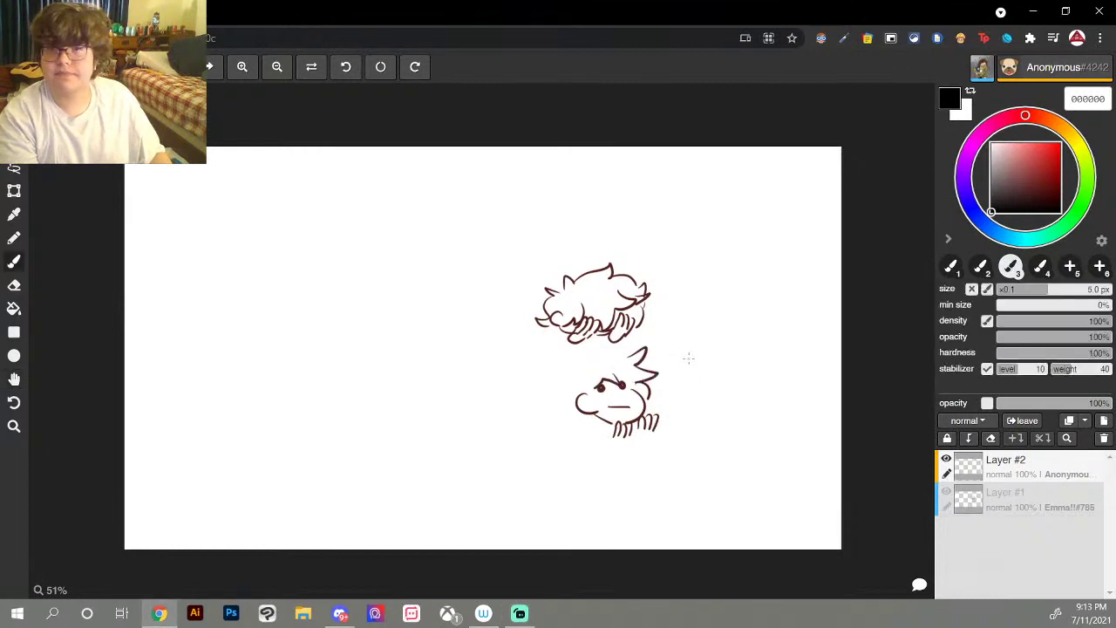
{"action": "key", "text": "bracketright"}
{"action": "key", "text": "bracketright"}
{"action": "key", "text": "bracketright"}
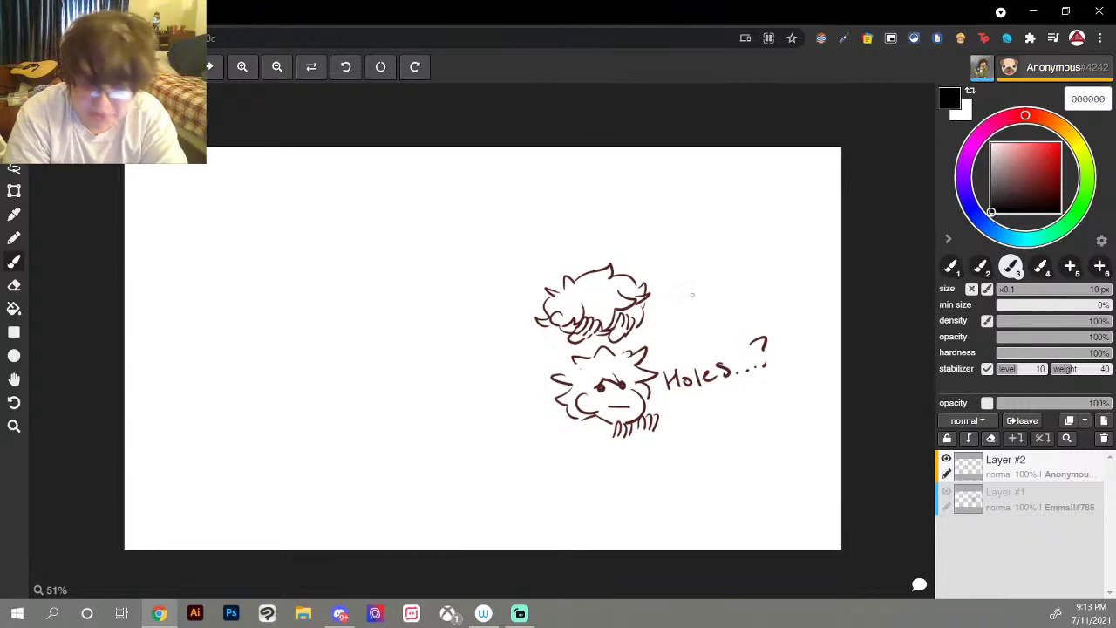
{"action": "mouse_move", "coordinate": [691, 273]}
{"action": "left_mouse_down"}
{"action": "mouse_move", "coordinate": [694, 307]}
{"action": "mouse_move", "coordinate": [695, 293]}
{"action": "mouse_move", "coordinate": [703, 303]}
{"action": "mouse_move", "coordinate": [696, 313]}
{"action": "mouse_move", "coordinate": [704, 262]}
{"action": "mouse_move", "coordinate": [767, 242]}
{"action": "mouse_move", "coordinate": [727, 282]}
{"action": "mouse_move", "coordinate": [758, 248]}
{"action": "mouse_move", "coordinate": [764, 271]}
{"action": "mouse_move", "coordinate": [792, 232]}
{"action": "mouse_move", "coordinate": [790, 249]}
{"action": "mouse_move", "coordinate": [762, 254]}
{"action": "mouse_move", "coordinate": [816, 235]}
{"action": "left_mouse_up"}
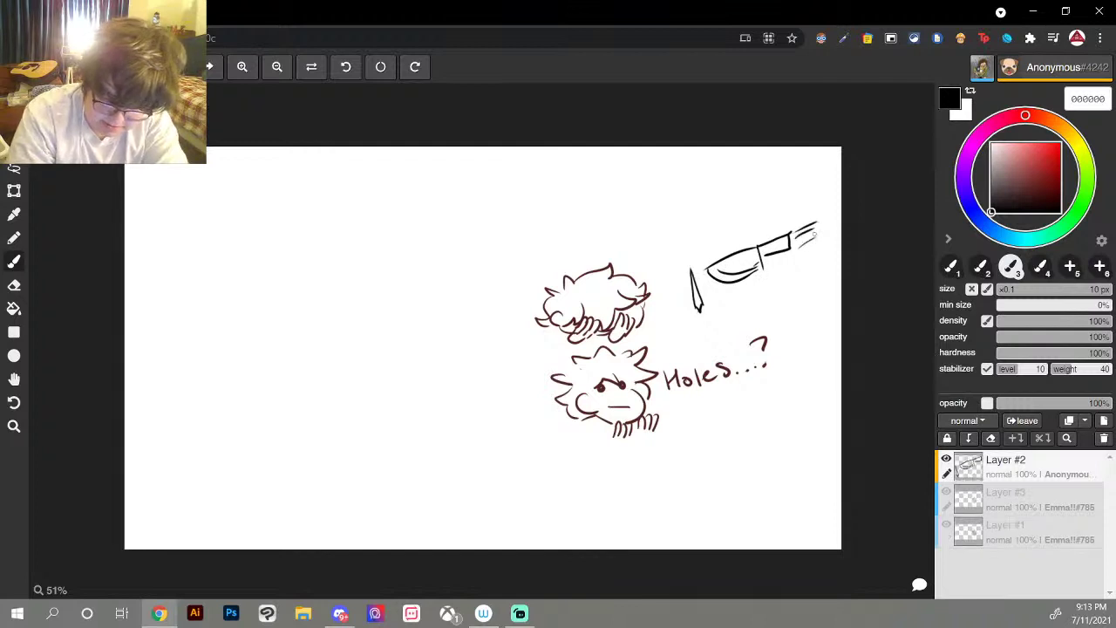
Step: Curl the knife handle, then wipe out the knife with a 500 px eraser and restore the 10 px brush
{"action": "mouse_move", "coordinate": [689, 303]}
{"action": "left_mouse_down"}
{"action": "mouse_move", "coordinate": [706, 330]}
{"action": "mouse_move", "coordinate": [719, 317]}
{"action": "mouse_move", "coordinate": [716, 280]}
{"action": "mouse_move", "coordinate": [678, 235]}
{"action": "mouse_move", "coordinate": [683, 354]}
{"action": "mouse_move", "coordinate": [702, 333]}
{"action": "left_mouse_up"}
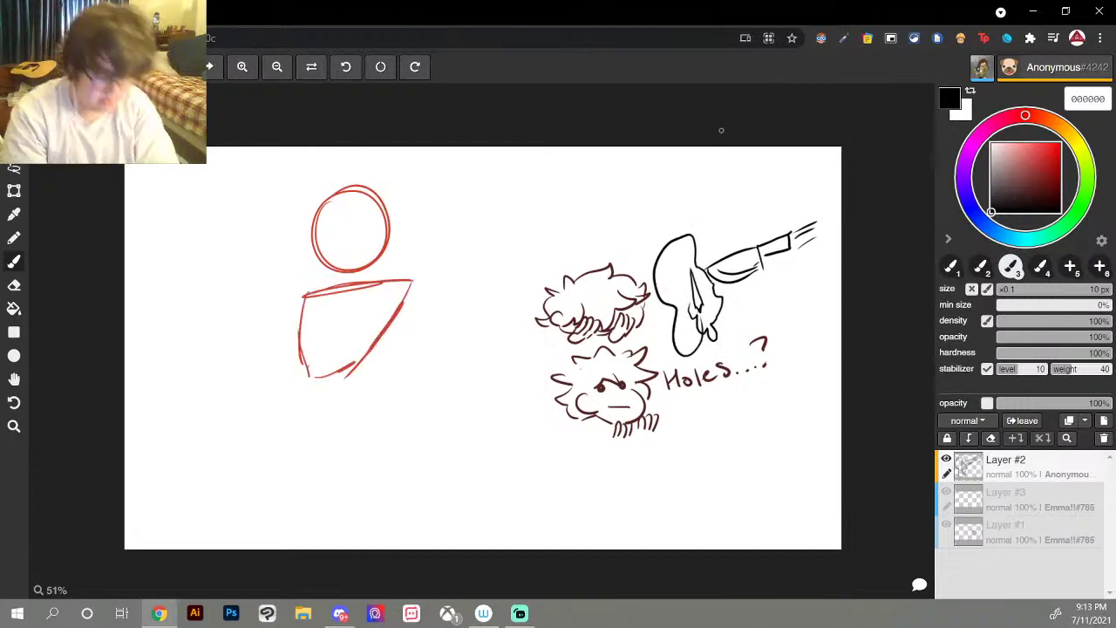
{"action": "key", "text": "e"}
{"action": "mouse_move", "coordinate": [689, 237]}
{"action": "left_mouse_down"}
{"action": "mouse_move", "coordinate": [649, 299]}
{"action": "mouse_move", "coordinate": [615, 297]}
{"action": "mouse_move", "coordinate": [658, 281]}
{"action": "left_mouse_up"}
{"action": "key", "text": "bracketright"}
{"action": "left_click_drag", "start_coordinate": [672, 212], "coordinate": [668, 273]}
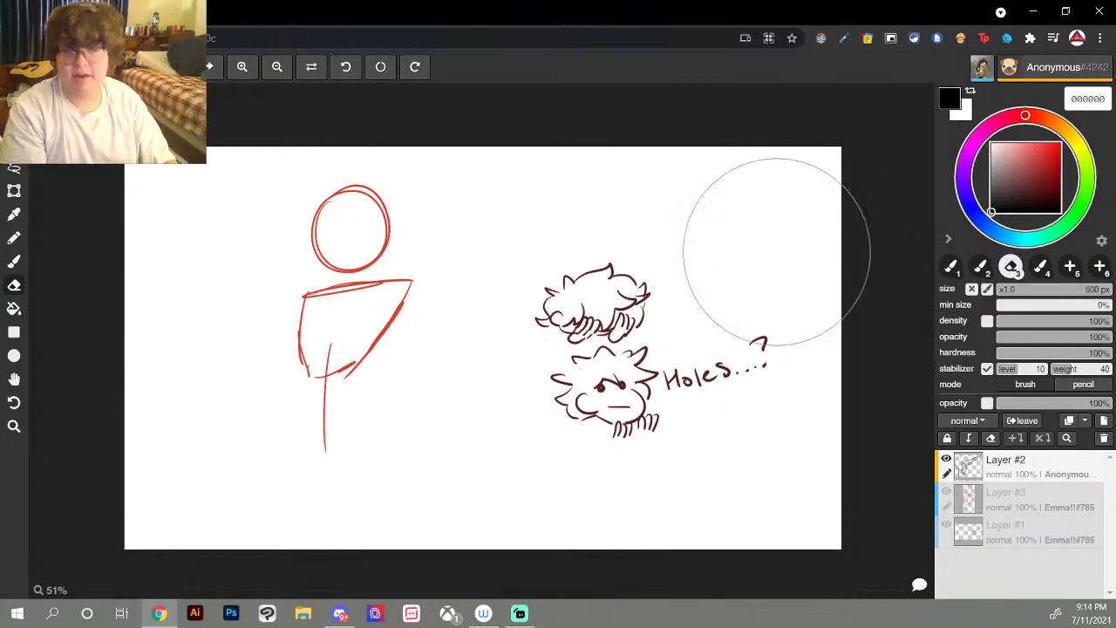
{"action": "key", "text": "b"}
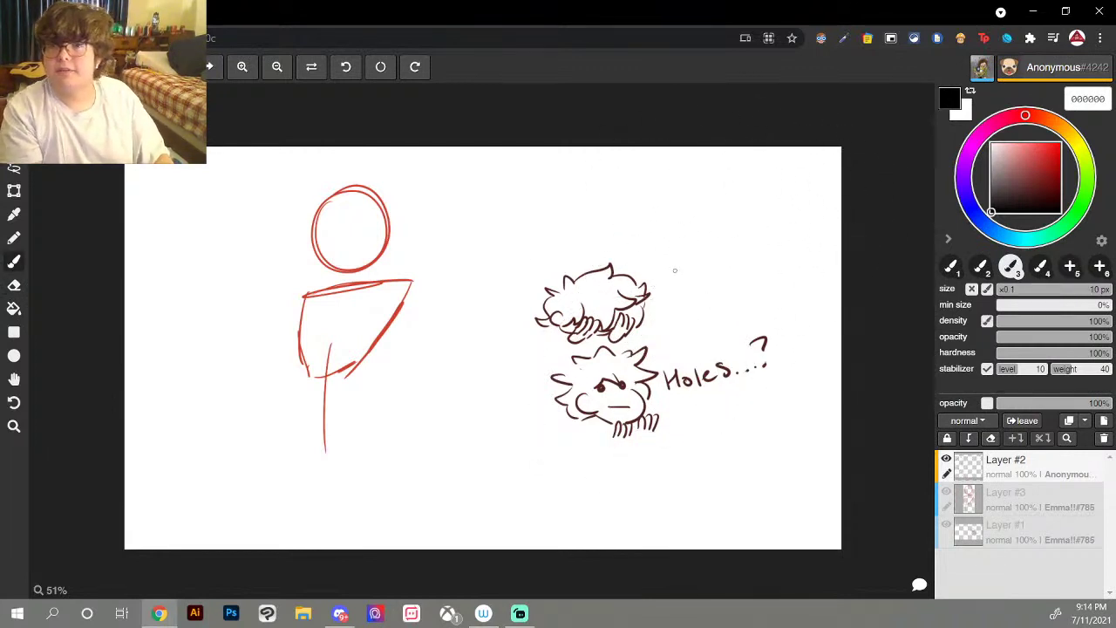
Step: Try a few brush strokes on the left of the canvas and undo them
{"action": "left_click_drag", "start_coordinate": [318, 286], "coordinate": [246, 295]}
{"action": "mouse_move", "coordinate": [246, 315]}
{"action": "left_mouse_down"}
{"action": "mouse_move", "coordinate": [291, 319]}
{"action": "mouse_move", "coordinate": [248, 319]}
{"action": "mouse_move", "coordinate": [271, 289]}
{"action": "left_mouse_up"}
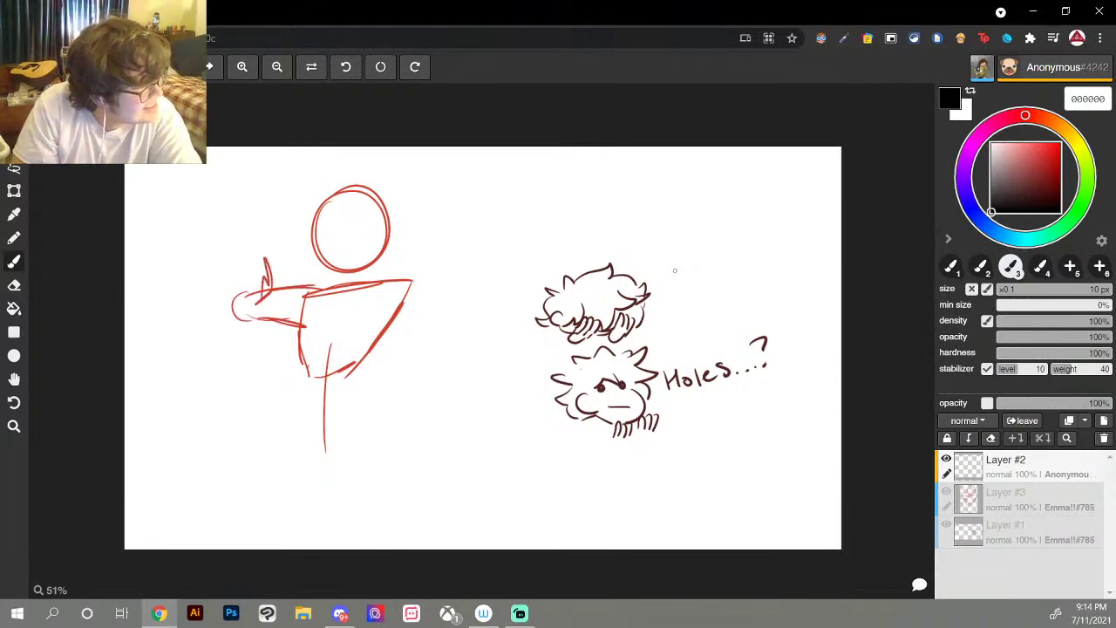
{"action": "left_click_drag", "start_coordinate": [261, 251], "coordinate": [234, 307]}
{"action": "key", "text": "ctrl+z"}
{"action": "key", "text": "ctrl+z"}
{"action": "mouse_move", "coordinate": [468, 200]}
{"action": "left_mouse_down"}
{"action": "mouse_move", "coordinate": [477, 247]}
{"action": "mouse_move", "coordinate": [478, 224]}
{"action": "mouse_move", "coordinate": [490, 237]}
{"action": "mouse_move", "coordinate": [500, 215]}
{"action": "mouse_move", "coordinate": [558, 223]}
{"action": "left_mouse_up"}
{"action": "key", "text": "ctrl+z"}
Step: Search Google for 'soup store meme' in a new tab and scroll down the results
{"action": "key", "text": "ctrl+t"}
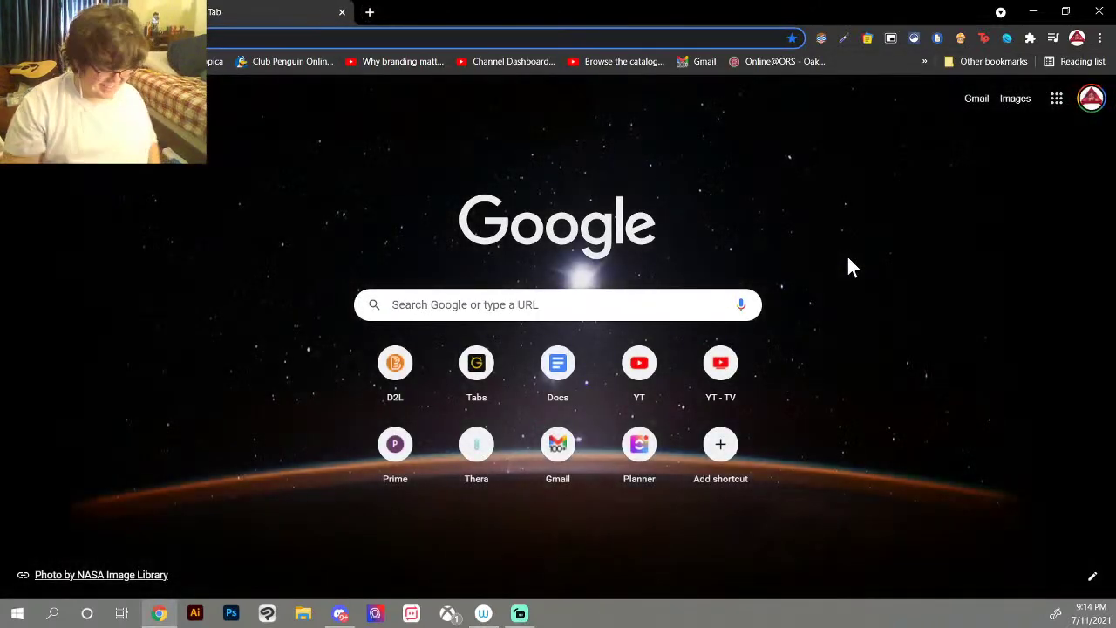
{"action": "type", "text": "soup store meme"}
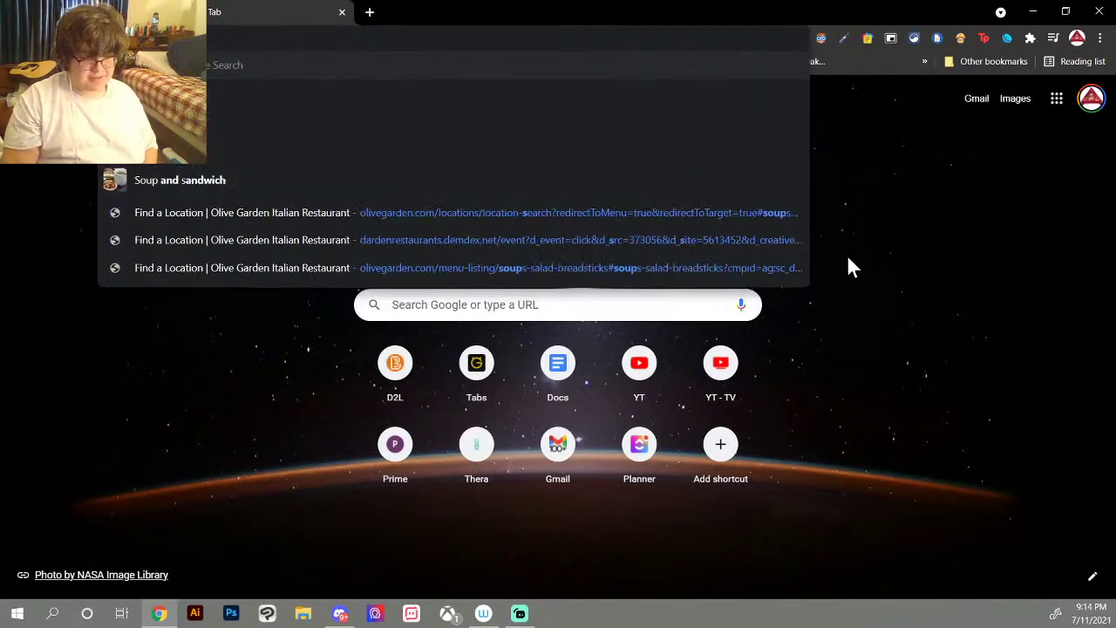
{"action": "key", "text": "Return"}
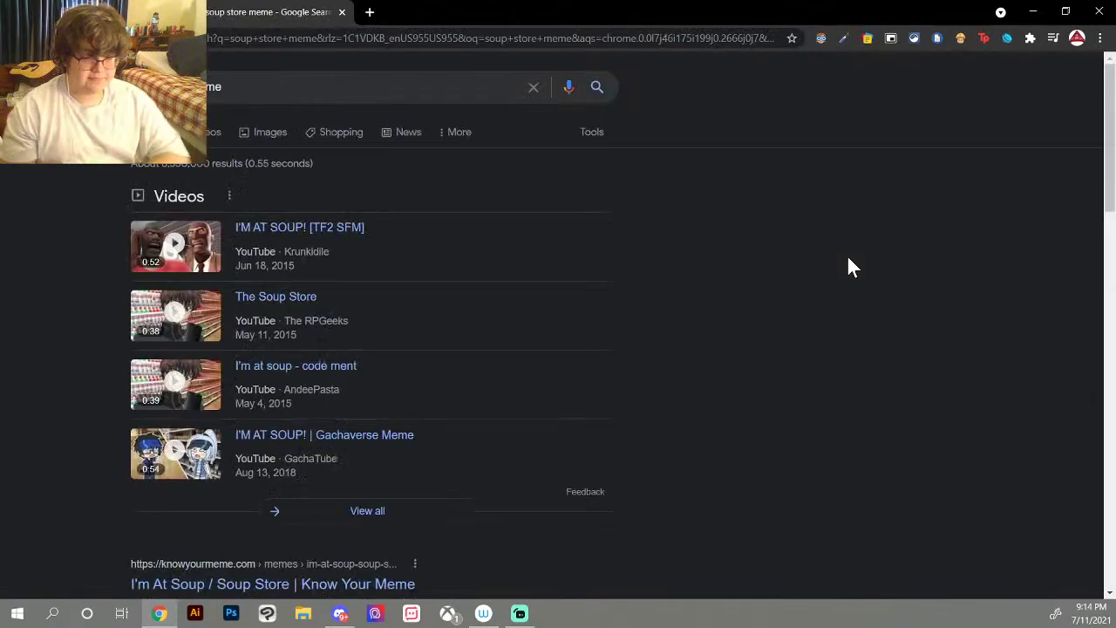
{"action": "scroll", "coordinate": [349, 305], "scroll_direction": "down", "scroll_amount": 3}
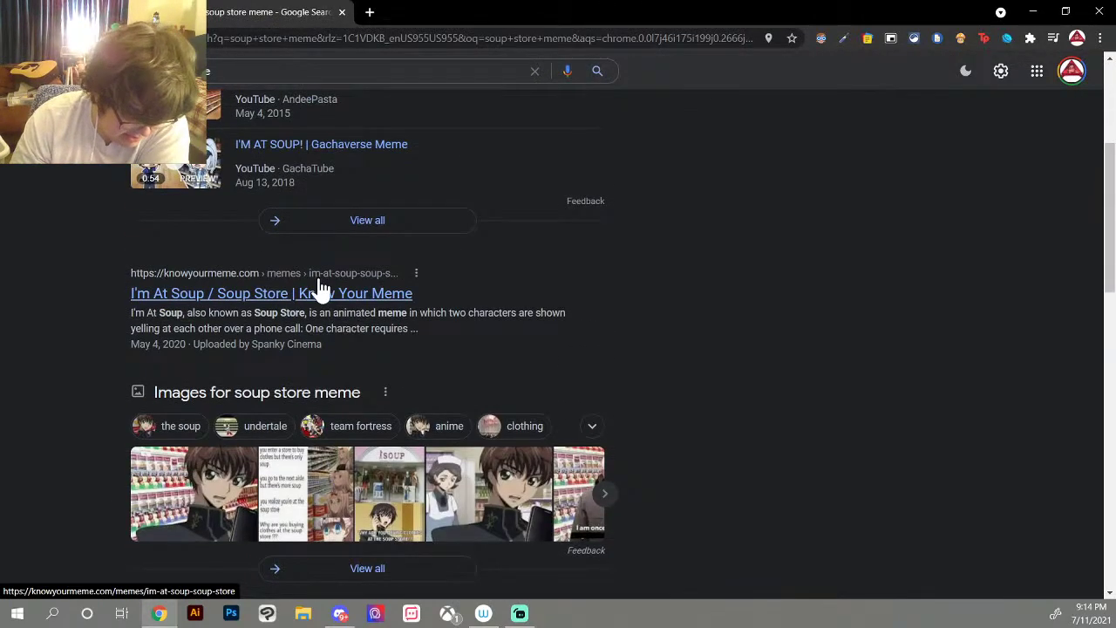
Step: Read the Know Your Meme 'I'm At Soup / Soup Store' transcript and Spread section, then go back
{"action": "left_click", "coordinate": [319, 288]}
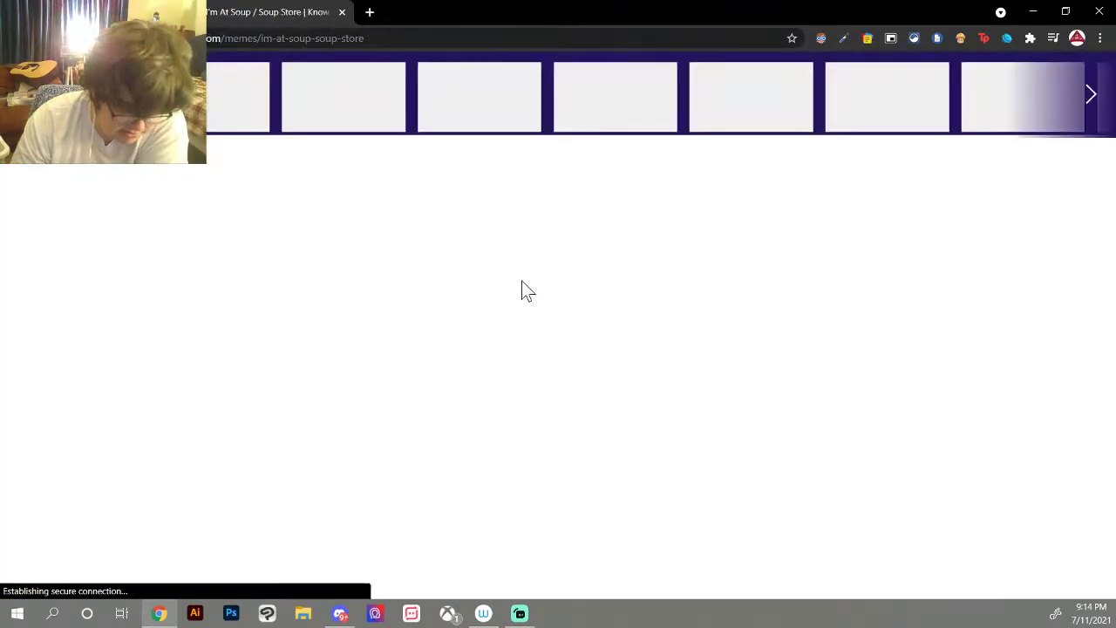
{"action": "scroll", "coordinate": [521, 288], "scroll_direction": "down", "scroll_amount": 7}
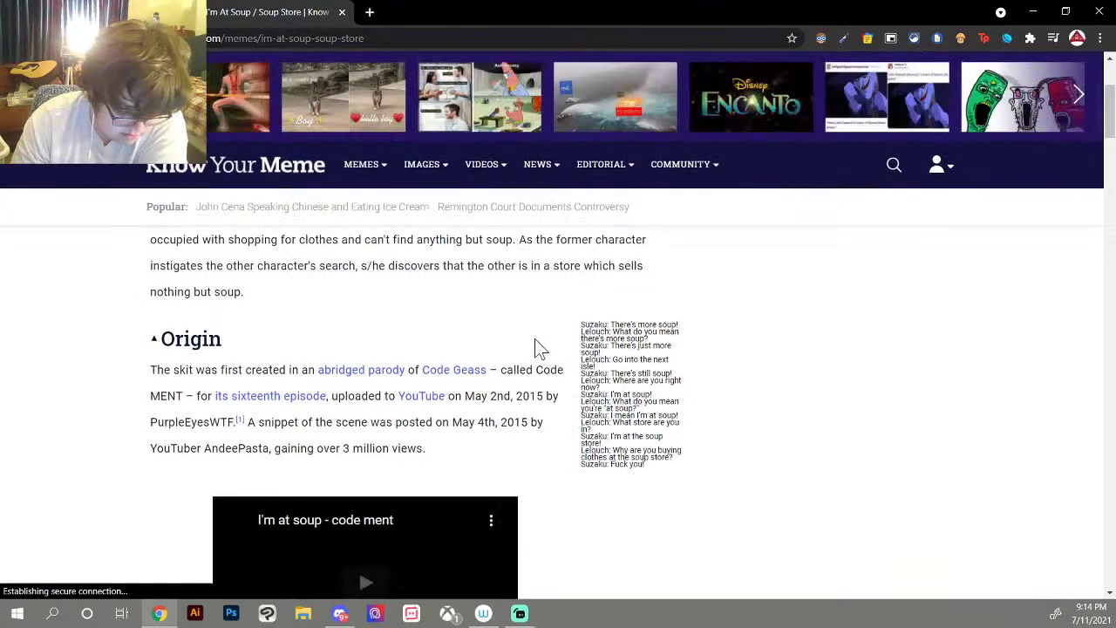
{"action": "scroll", "coordinate": [536, 366], "scroll_direction": "down", "scroll_amount": 5}
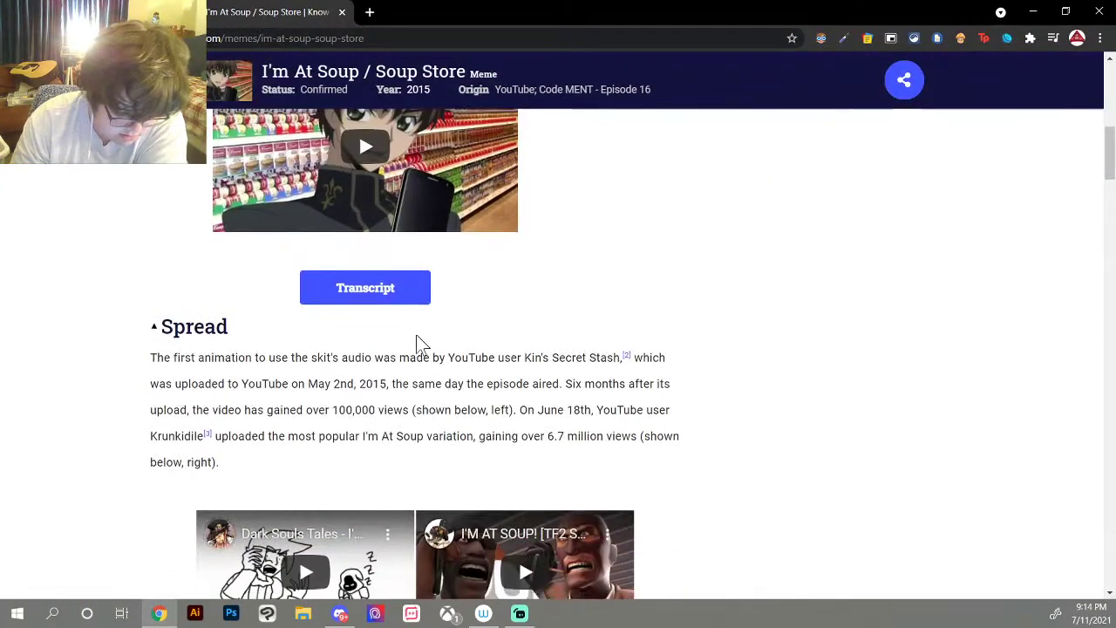
{"action": "left_click", "coordinate": [400, 294]}
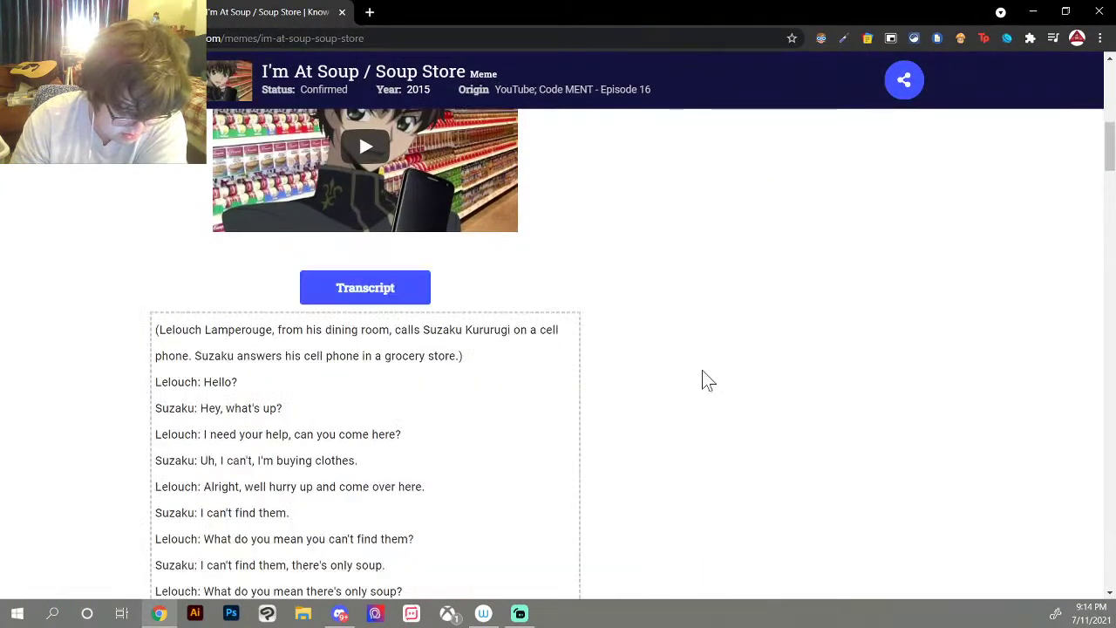
{"action": "scroll", "coordinate": [702, 379], "scroll_direction": "down", "scroll_amount": 3}
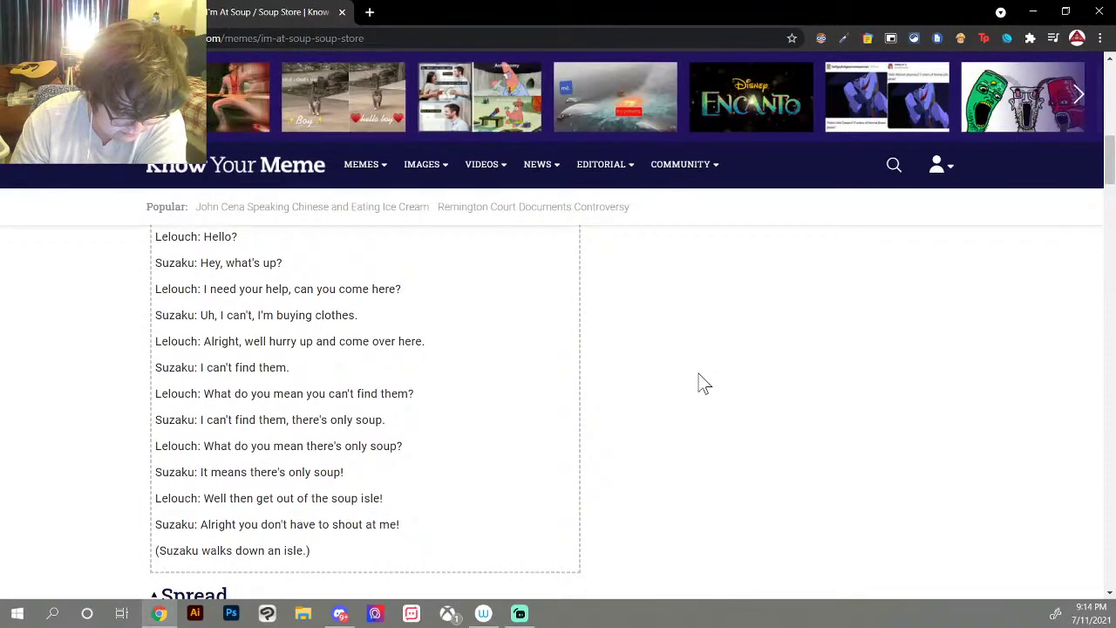
{"action": "scroll", "coordinate": [700, 381], "scroll_direction": "up", "scroll_amount": 1}
{"action": "scroll", "coordinate": [700, 381], "scroll_direction": "down", "scroll_amount": 1}
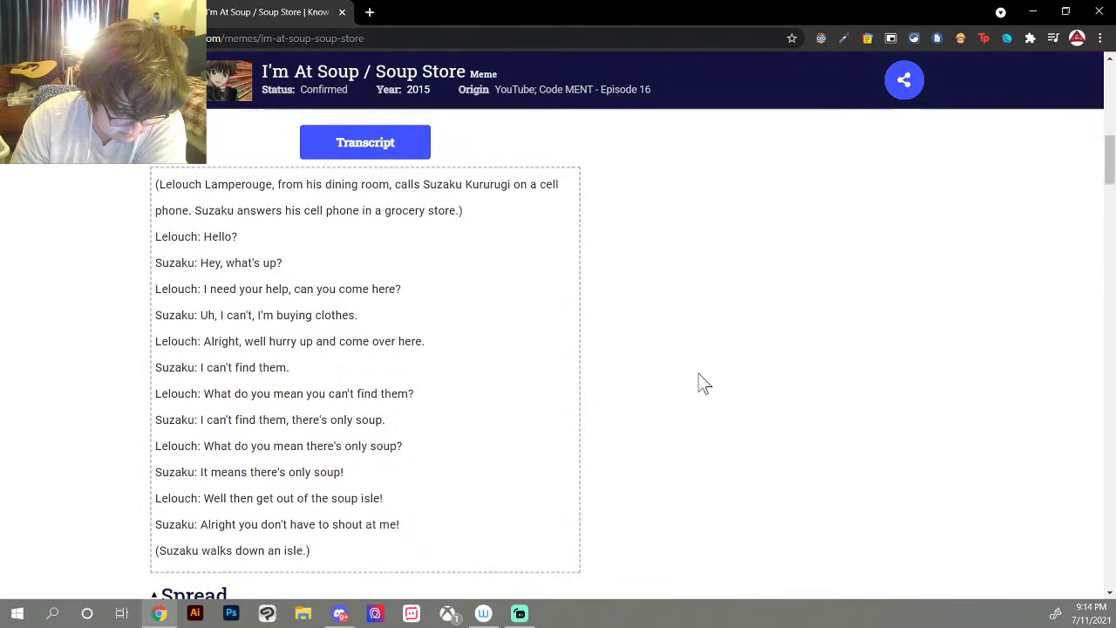
{"action": "mouse_move", "coordinate": [483, 613]}
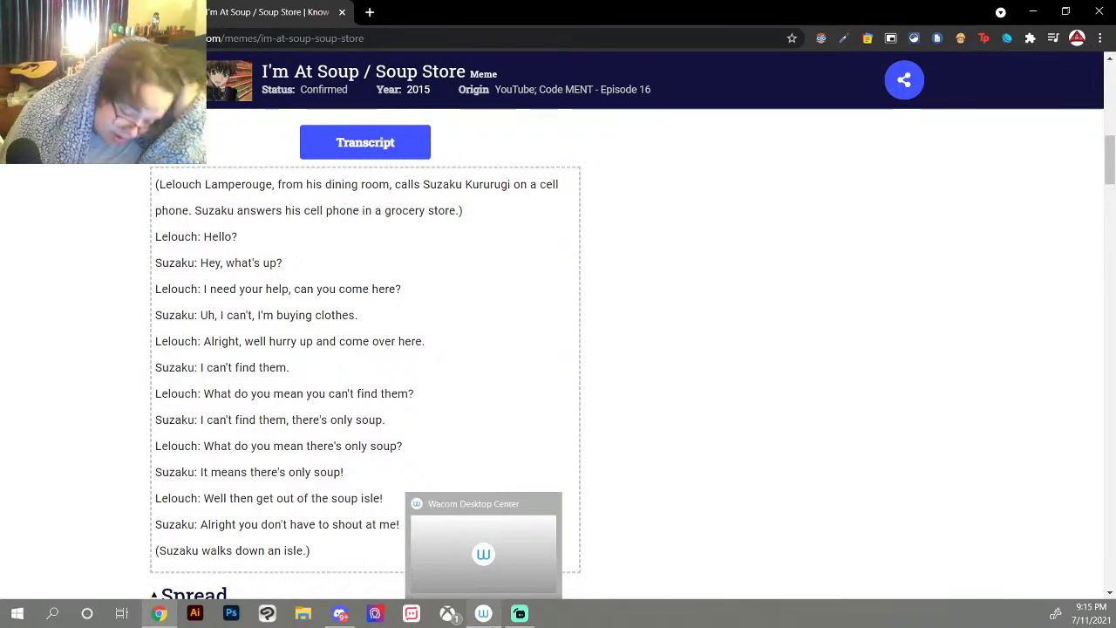
{"action": "scroll", "coordinate": [259, 428], "scroll_direction": "up", "scroll_amount": 1}
{"action": "scroll", "coordinate": [206, 389], "scroll_direction": "down", "scroll_amount": 5}
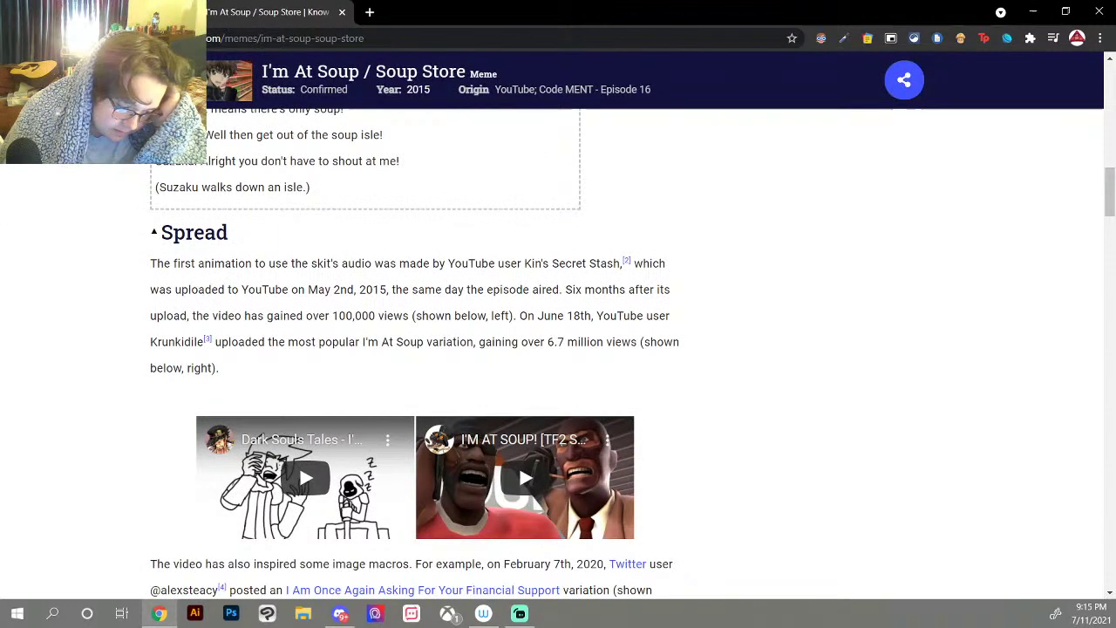
{"action": "key", "text": "alt+Left"}
Step: Search 'soup store meme script' and open the DeviantArt 'I'm at soup (script example)' journal
{"action": "scroll", "coordinate": [358, 313], "scroll_direction": "up", "scroll_amount": 3}
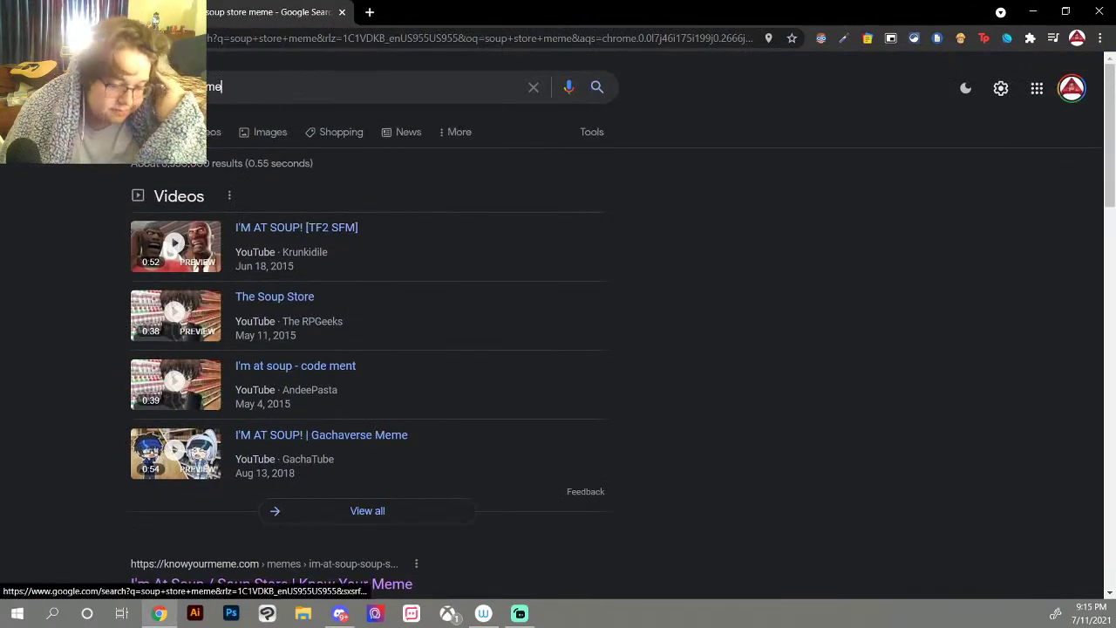
{"action": "left_click", "coordinate": [305, 87]}
{"action": "left_click", "coordinate": [304, 122]}
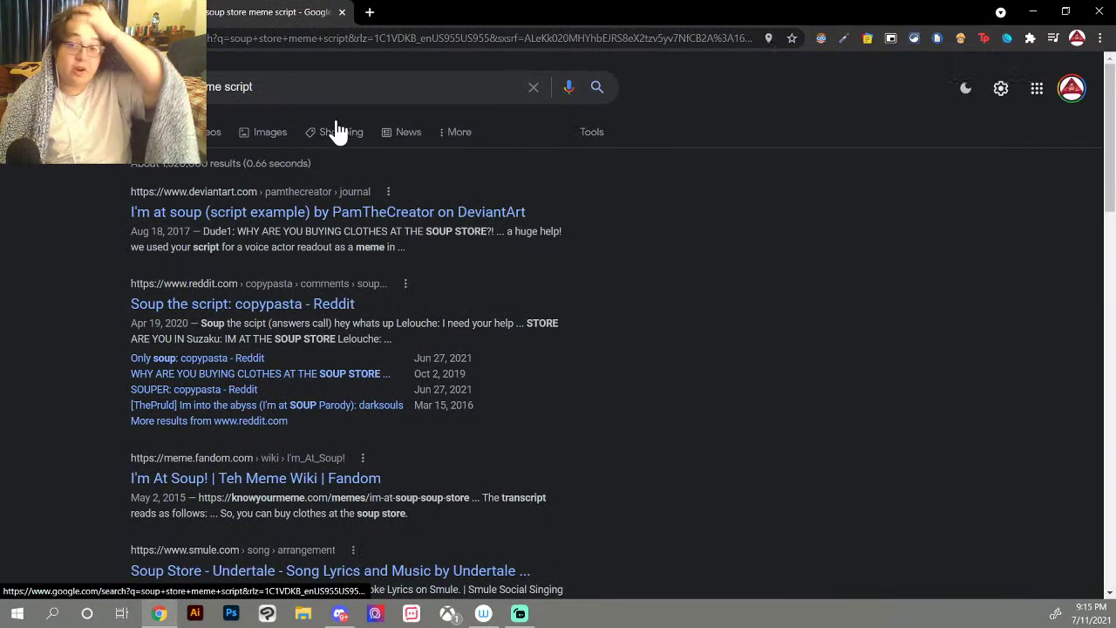
{"action": "left_click", "coordinate": [371, 216]}
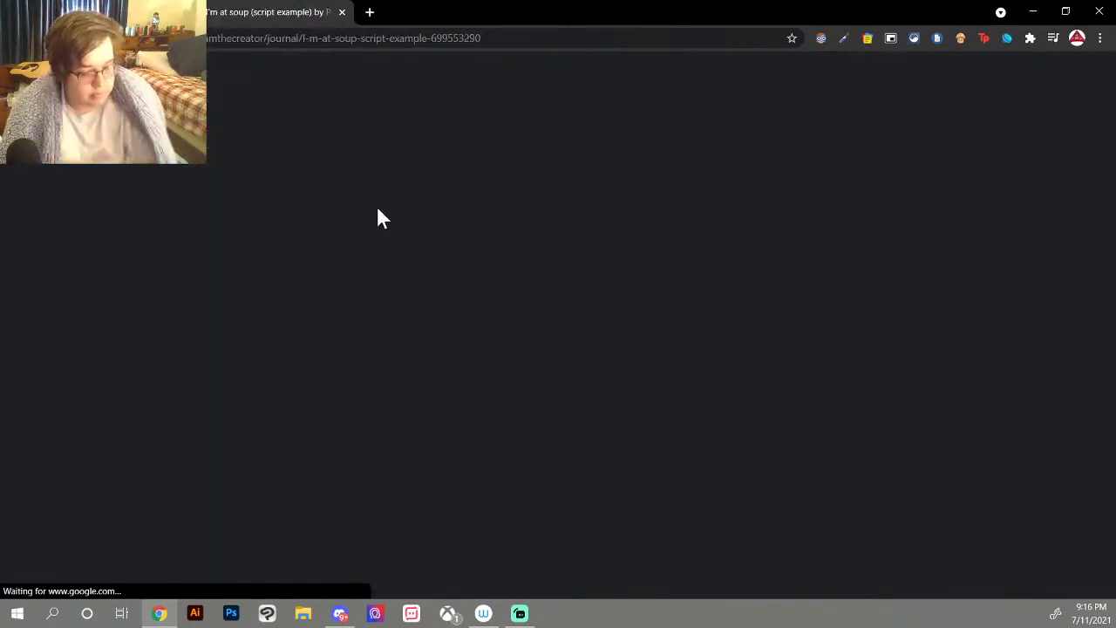
{"action": "scroll", "coordinate": [364, 288], "scroll_direction": "down", "scroll_amount": 15}
Step: Scroll through the Dude1/Dude2 soup script down to 'WHAT'S STORE ARE YOU IN?!'
{"action": "scroll", "coordinate": [391, 485], "scroll_direction": "down", "scroll_amount": 1}
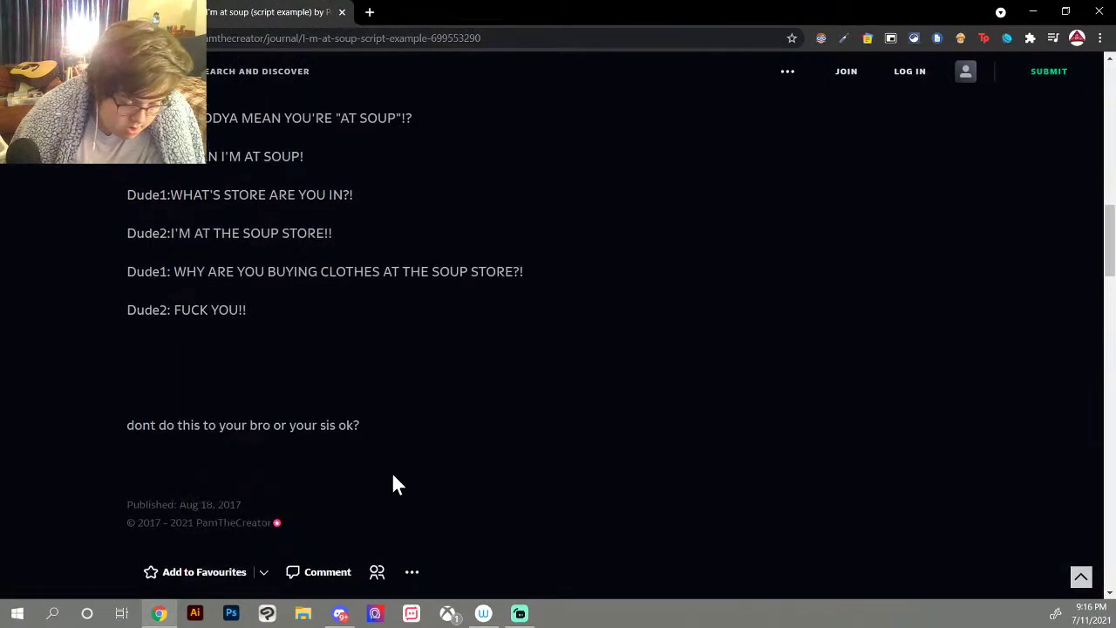
{"action": "scroll", "coordinate": [391, 484], "scroll_direction": "up", "scroll_amount": 1}
{"action": "scroll", "coordinate": [392, 480], "scroll_direction": "up", "scroll_amount": 7}
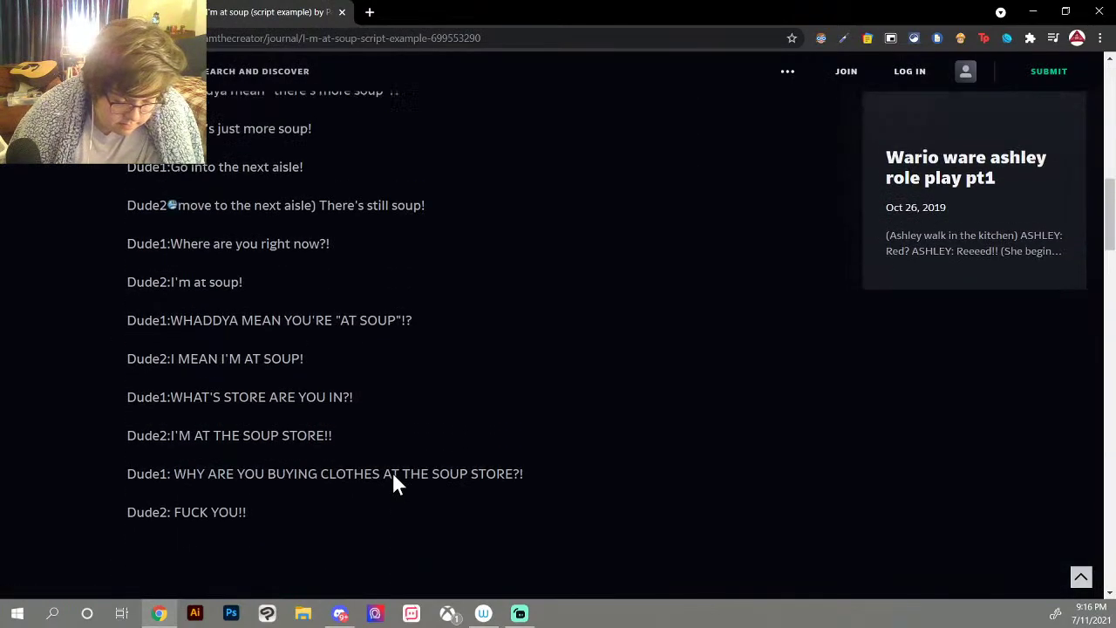
{"action": "scroll", "coordinate": [398, 477], "scroll_direction": "down", "scroll_amount": 2}
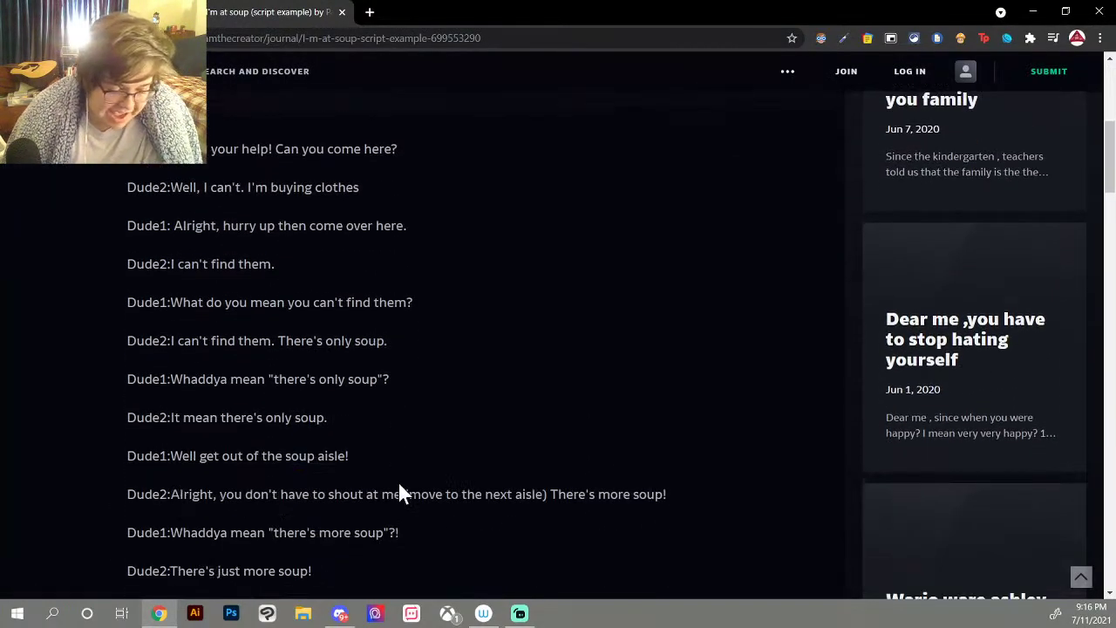
{"action": "scroll", "coordinate": [398, 481], "scroll_direction": "up", "scroll_amount": 1}
{"action": "scroll", "coordinate": [396, 481], "scroll_direction": "down", "scroll_amount": 1}
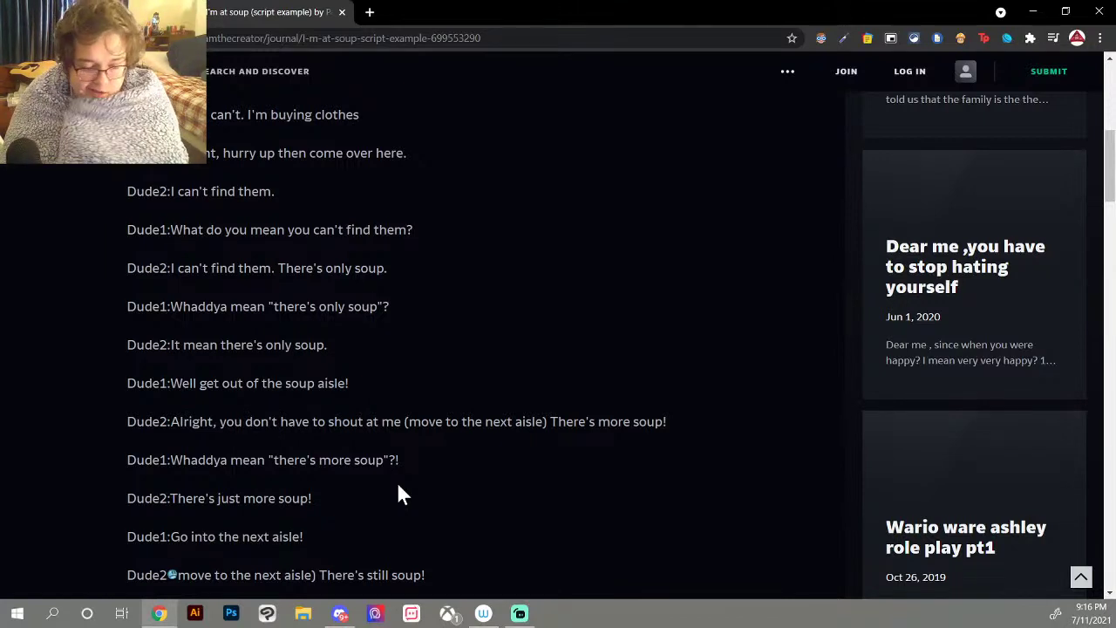
{"action": "scroll", "coordinate": [400, 482], "scroll_direction": "up", "scroll_amount": 3}
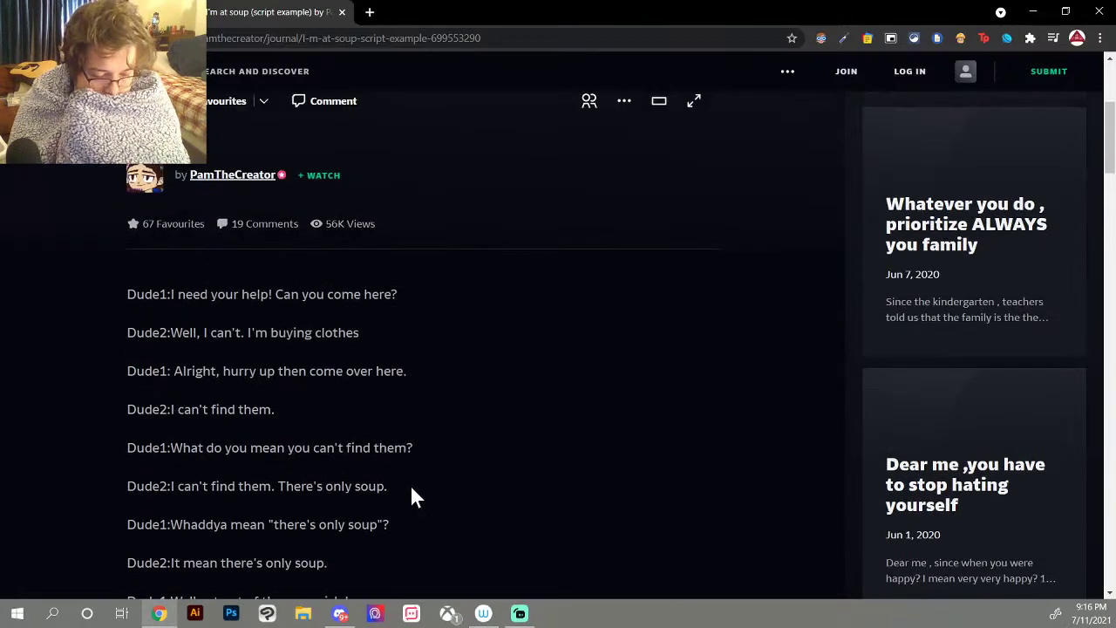
{"action": "scroll", "coordinate": [410, 484], "scroll_direction": "down", "scroll_amount": 1}
{"action": "scroll", "coordinate": [412, 488], "scroll_direction": "down", "scroll_amount": 1}
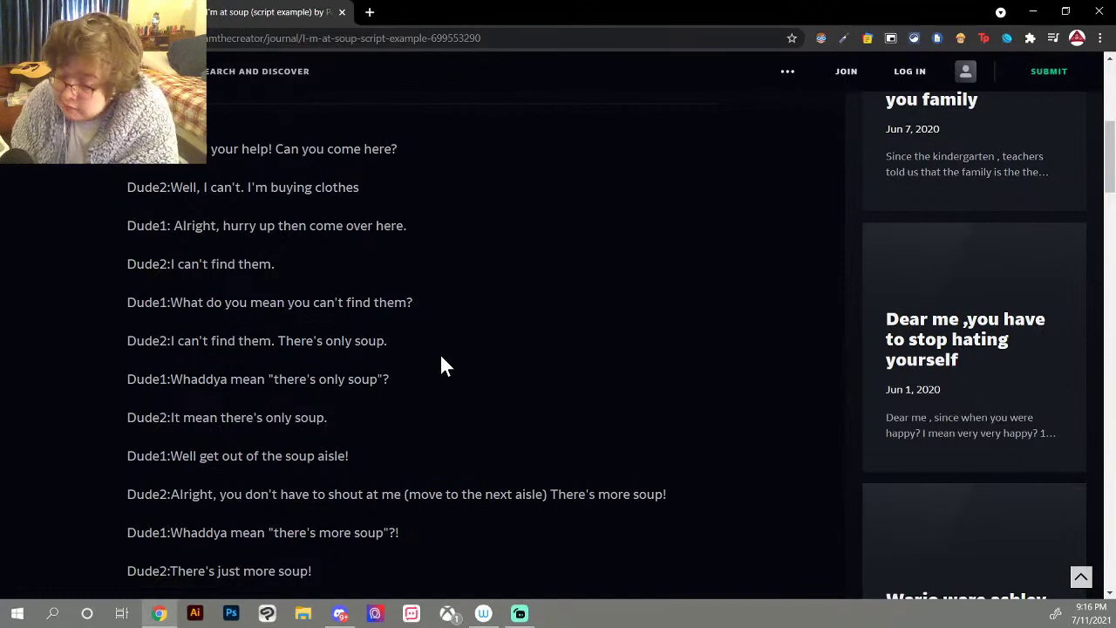
{"action": "scroll", "coordinate": [440, 365], "scroll_direction": "down", "scroll_amount": 3}
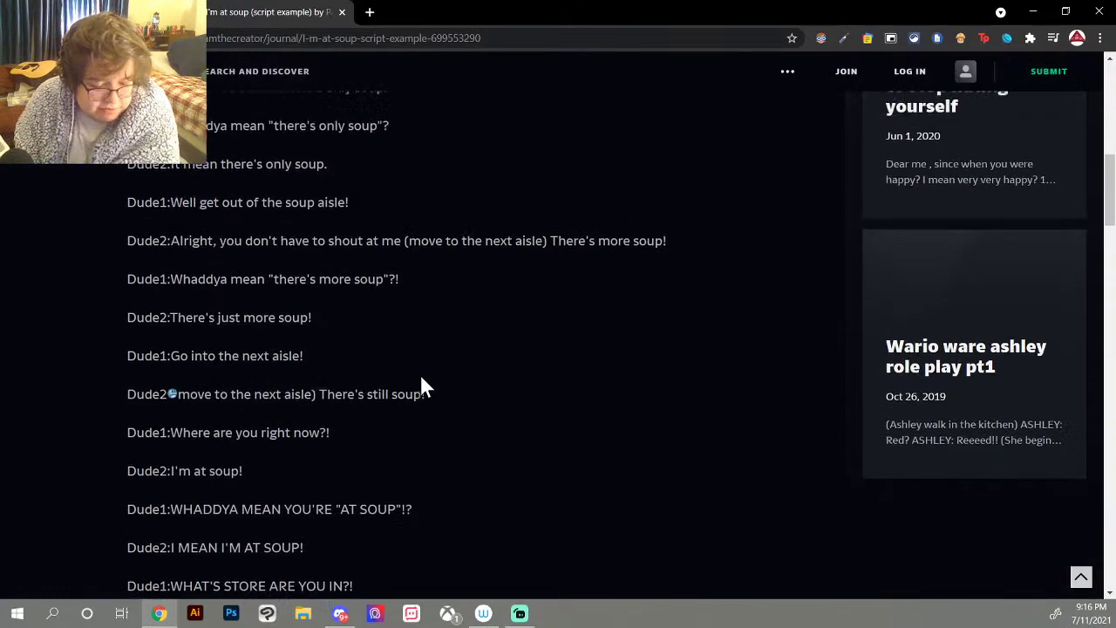
{"action": "scroll", "coordinate": [421, 386], "scroll_direction": "up", "scroll_amount": 1}
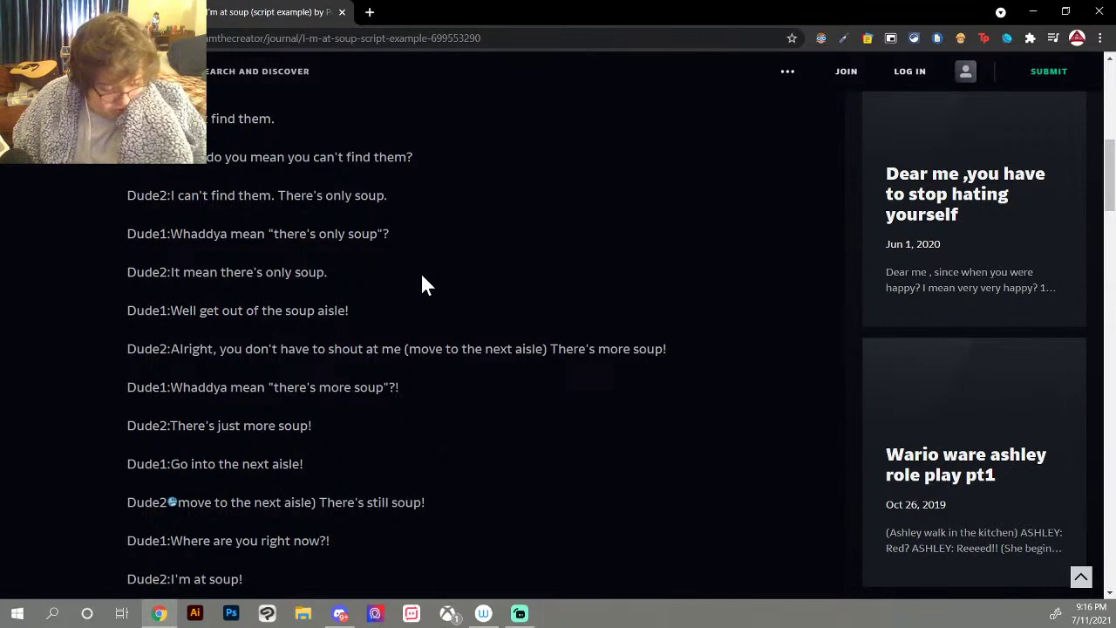
{"action": "scroll", "coordinate": [421, 285], "scroll_direction": "down", "scroll_amount": 2}
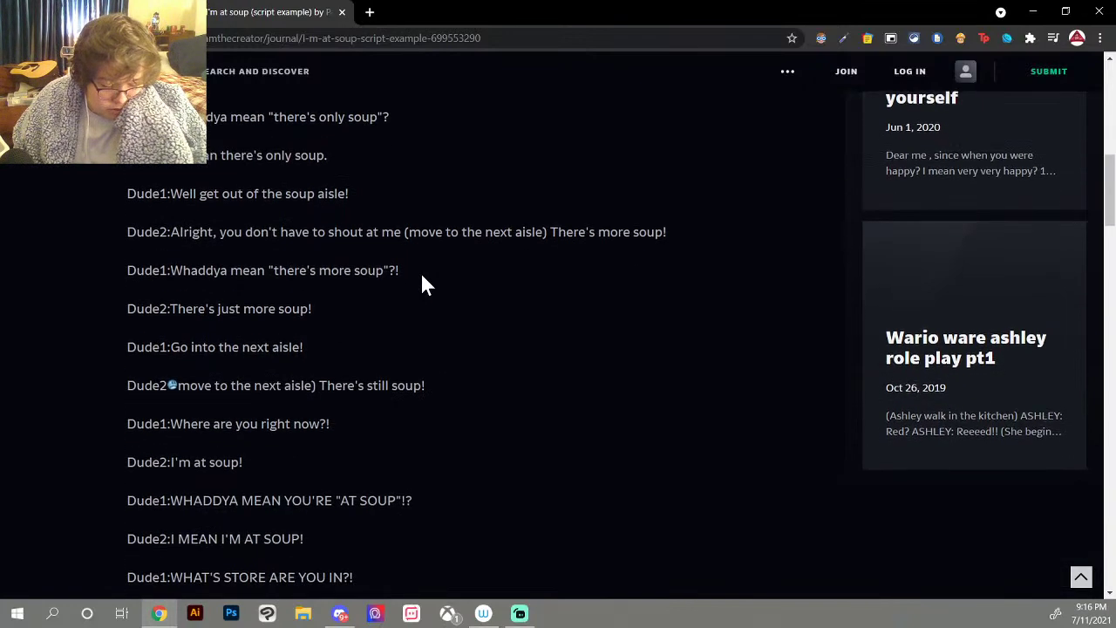
{"action": "scroll", "coordinate": [421, 285], "scroll_direction": "down", "scroll_amount": 2}
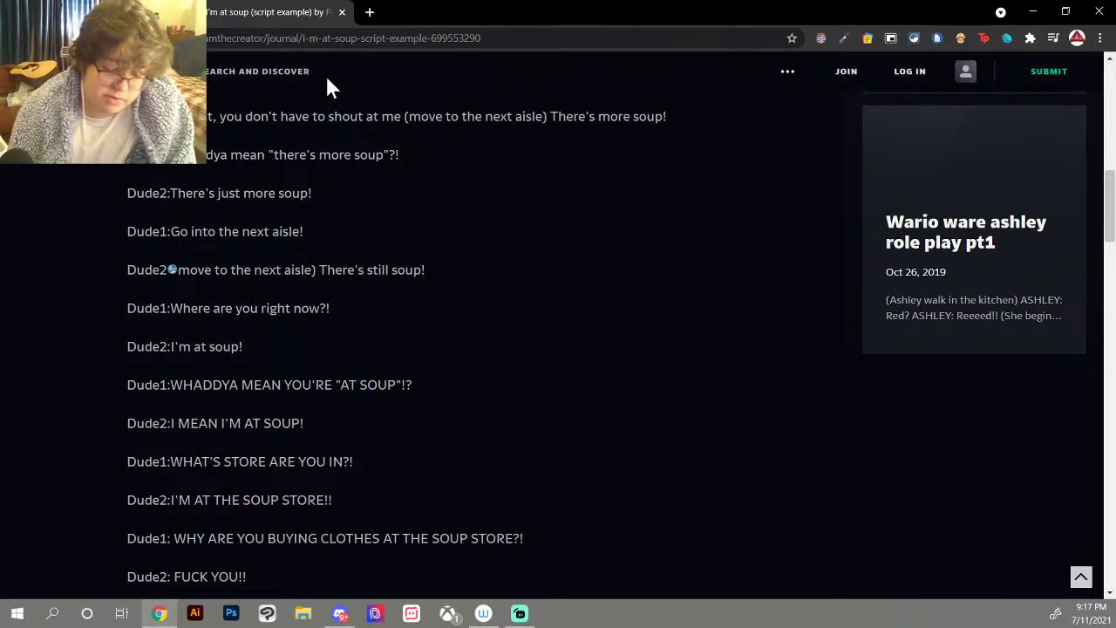
Step: Close the soup script tab, draw a head stroke on the pink figure, and compare it via undo/redo
{"action": "left_click", "coordinate": [342, 13]}
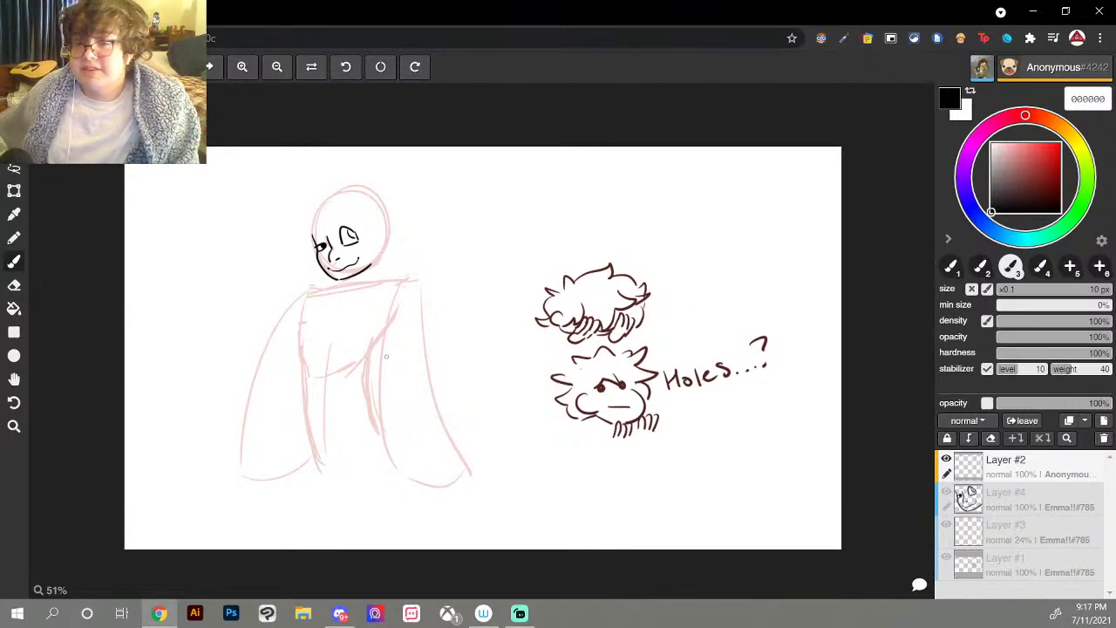
{"action": "left_click_drag", "start_coordinate": [389, 223], "coordinate": [376, 278]}
{"action": "key", "text": "ctrl+z"}
{"action": "key", "text": "ctrl+z"}
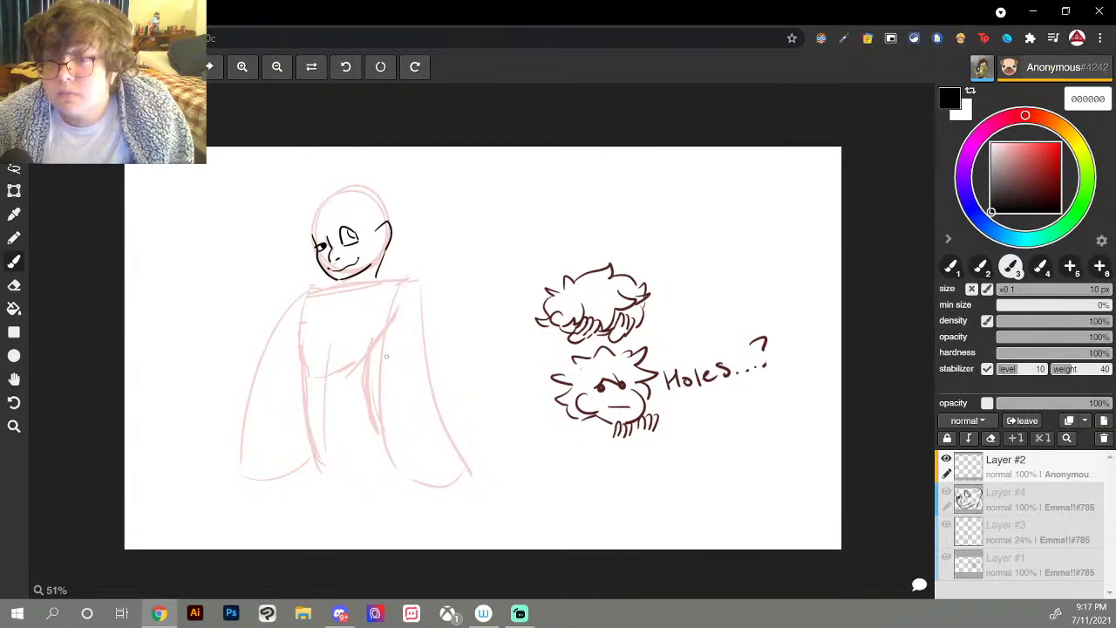
{"action": "key", "text": "ctrl+z"}
{"action": "key", "text": "ctrl+z"}
{"action": "key", "text": "ctrl+y"}
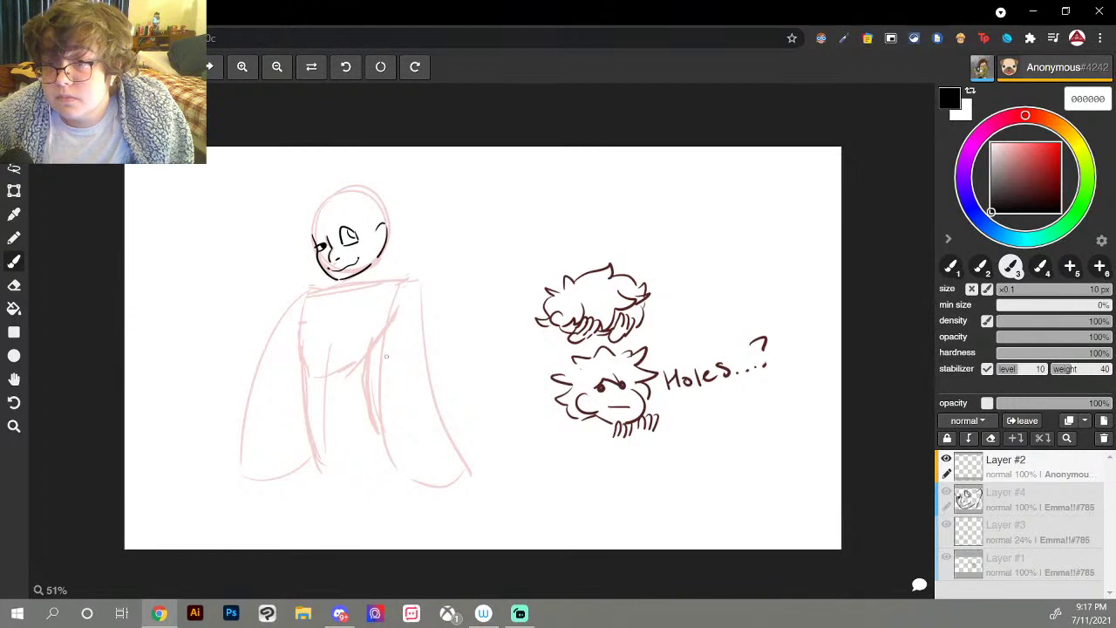
{"action": "key", "text": "ctrl+z"}
{"action": "key", "text": "ctrl+y"}
{"action": "key", "text": "ctrl+y"}
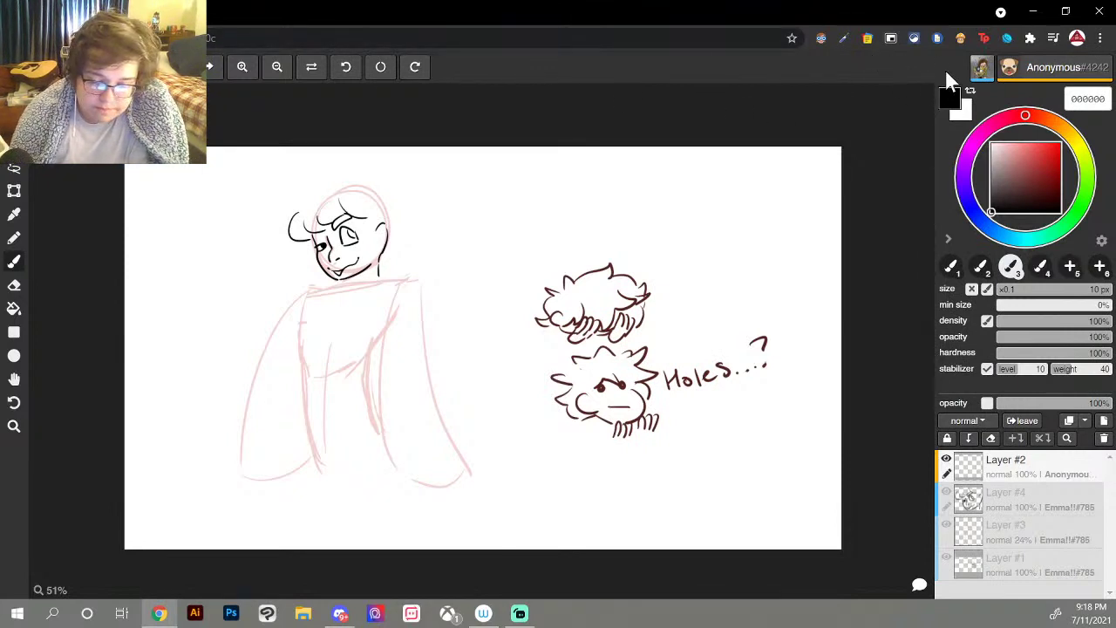
Step: Switch between windows and bring the YouTube live chat pop-out to the front
{"action": "key", "text": "alt+Tab"}
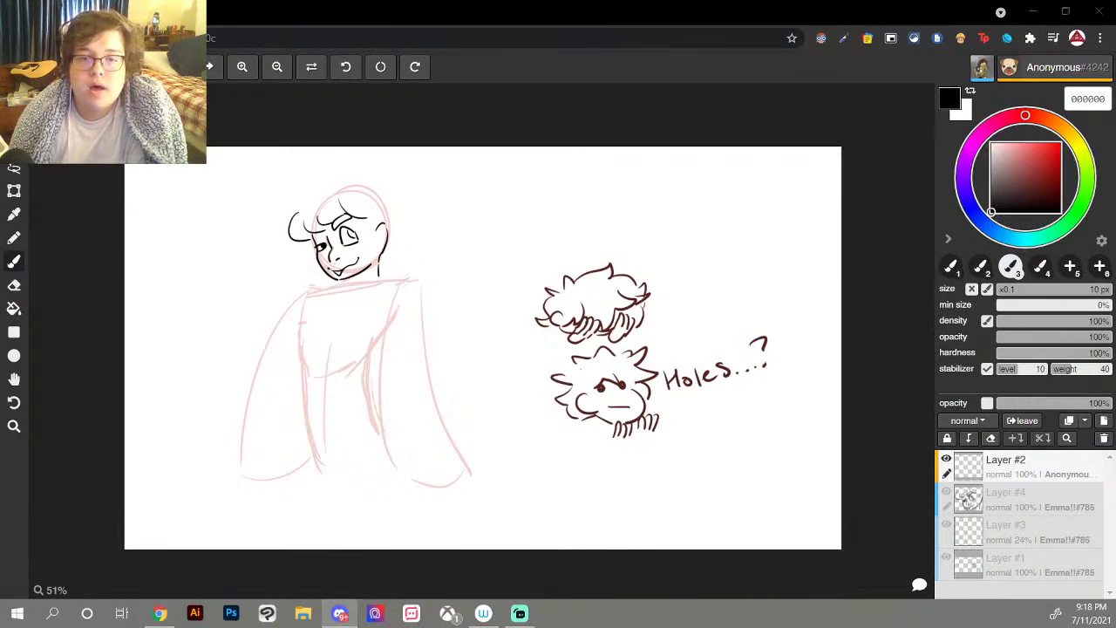
{"action": "key", "text": "alt+Tab"}
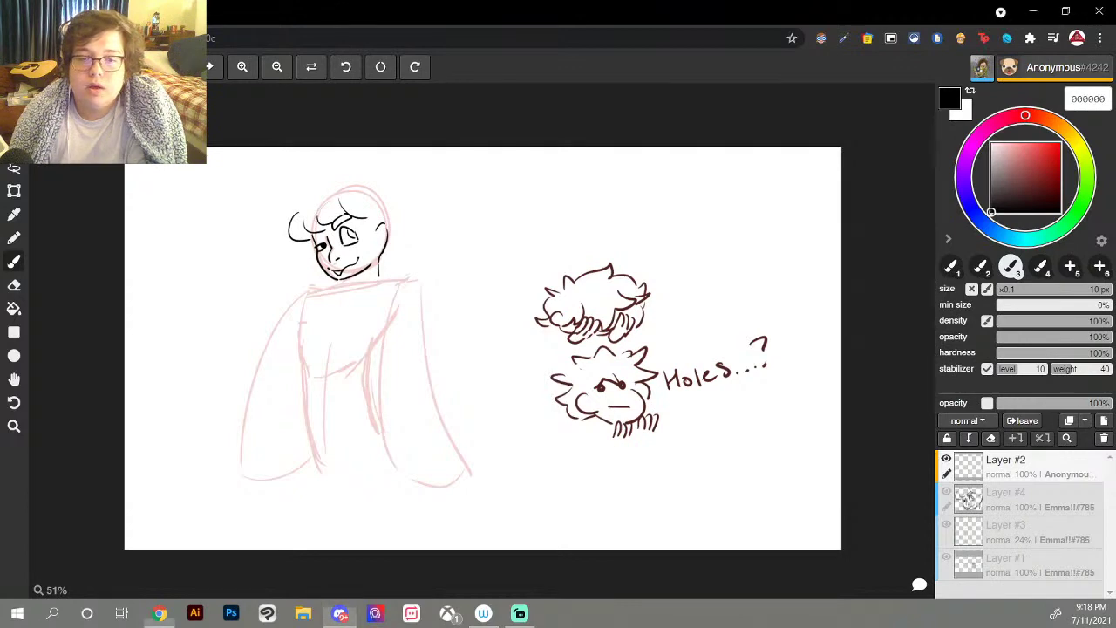
{"action": "key", "text": "super+d"}
{"action": "key", "text": "super+d"}
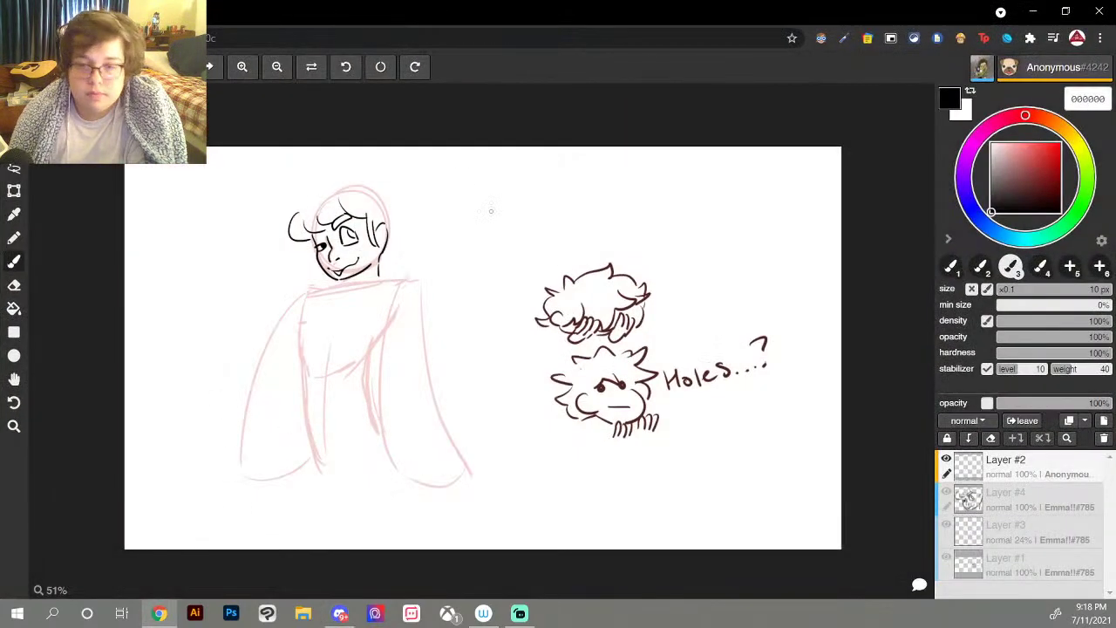
{"action": "key", "text": "alt+Tab"}
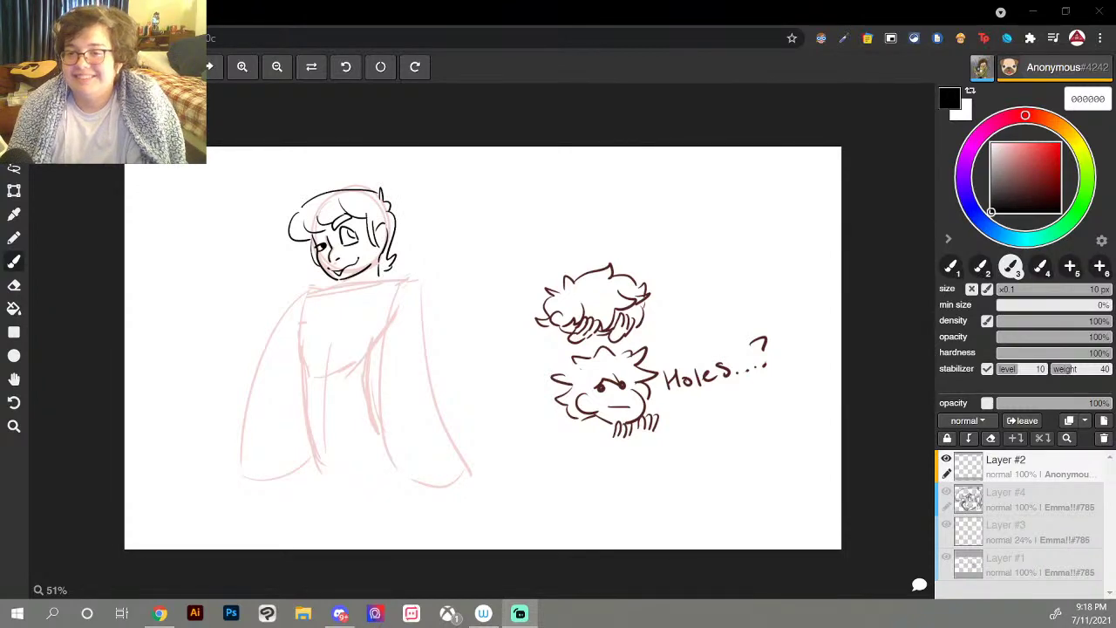
{"action": "key", "text": "alt+Tab"}
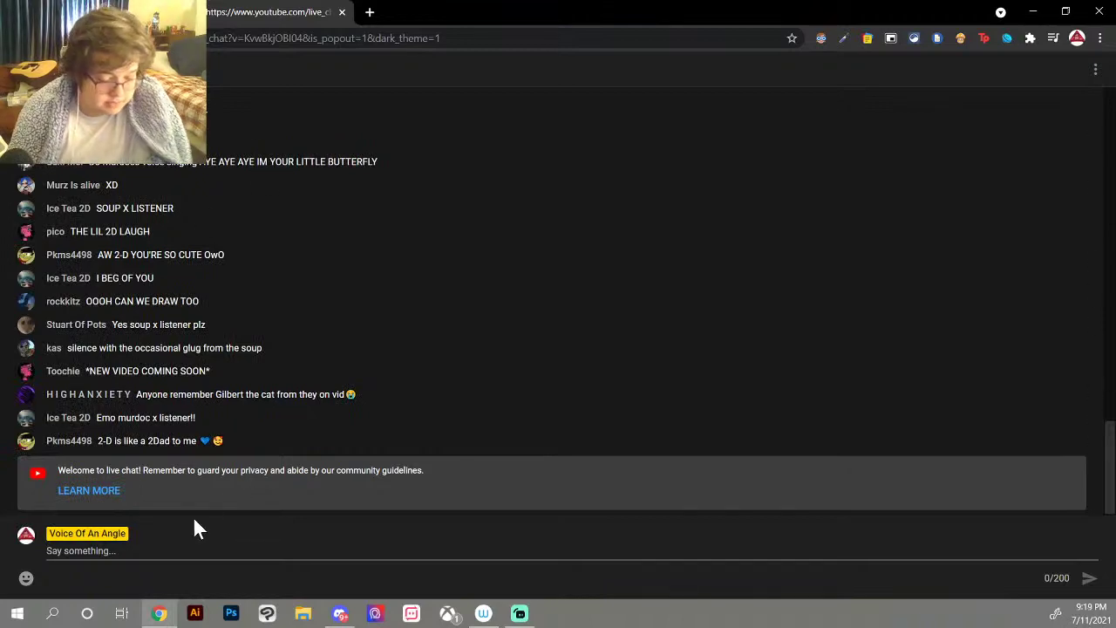
Step: Close the YouTube live chat pop-out window
{"action": "left_click", "coordinate": [341, 11]}
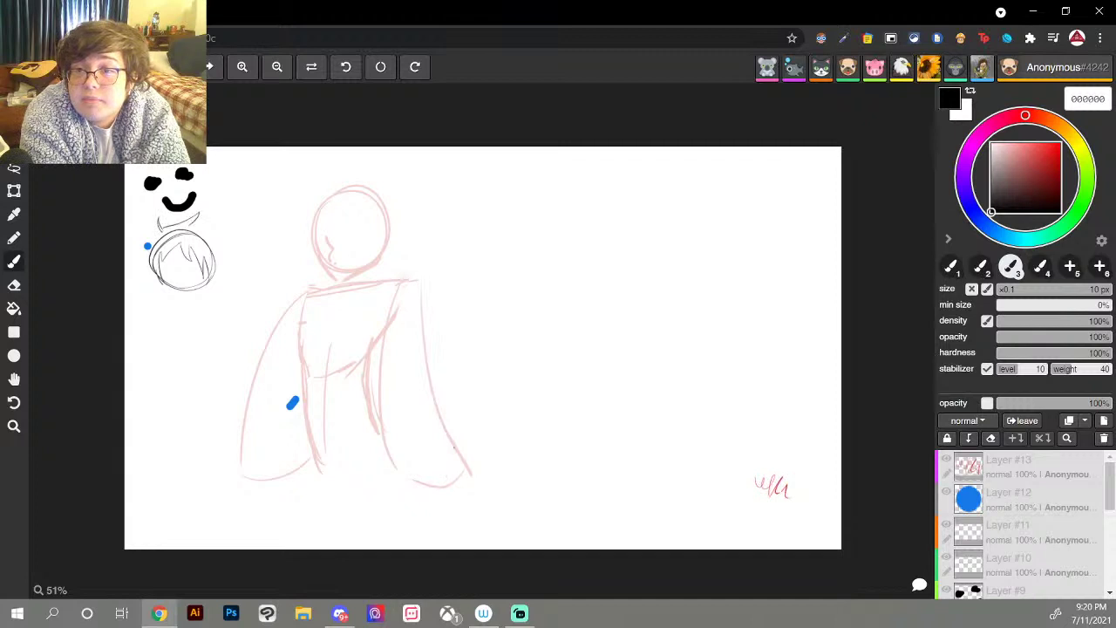
Step: Ink the left side of the face, a tongue under the mouth, and first hair strokes in black
{"action": "mouse_move", "coordinate": [314, 236]}
{"action": "left_mouse_down"}
{"action": "mouse_move", "coordinate": [335, 279]}
{"action": "mouse_move", "coordinate": [378, 260]}
{"action": "mouse_move", "coordinate": [334, 263]}
{"action": "mouse_move", "coordinate": [355, 265]}
{"action": "mouse_move", "coordinate": [360, 235]}
{"action": "mouse_move", "coordinate": [329, 256]}
{"action": "mouse_move", "coordinate": [359, 244]}
{"action": "mouse_move", "coordinate": [356, 230]}
{"action": "left_mouse_up"}
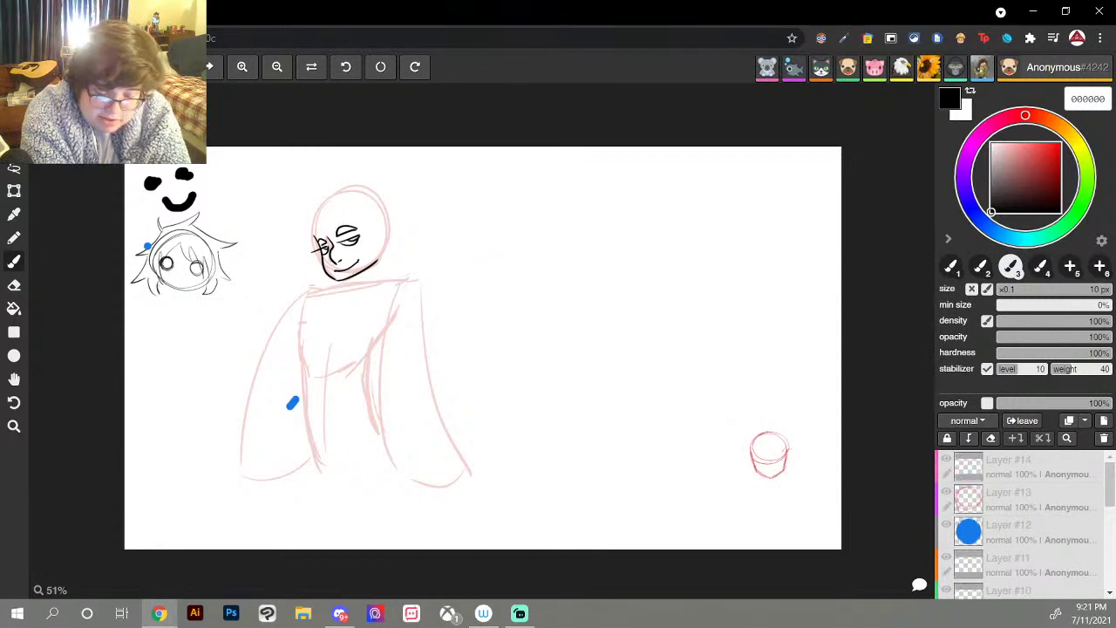
{"action": "left_click_drag", "start_coordinate": [339, 271], "coordinate": [346, 272]}
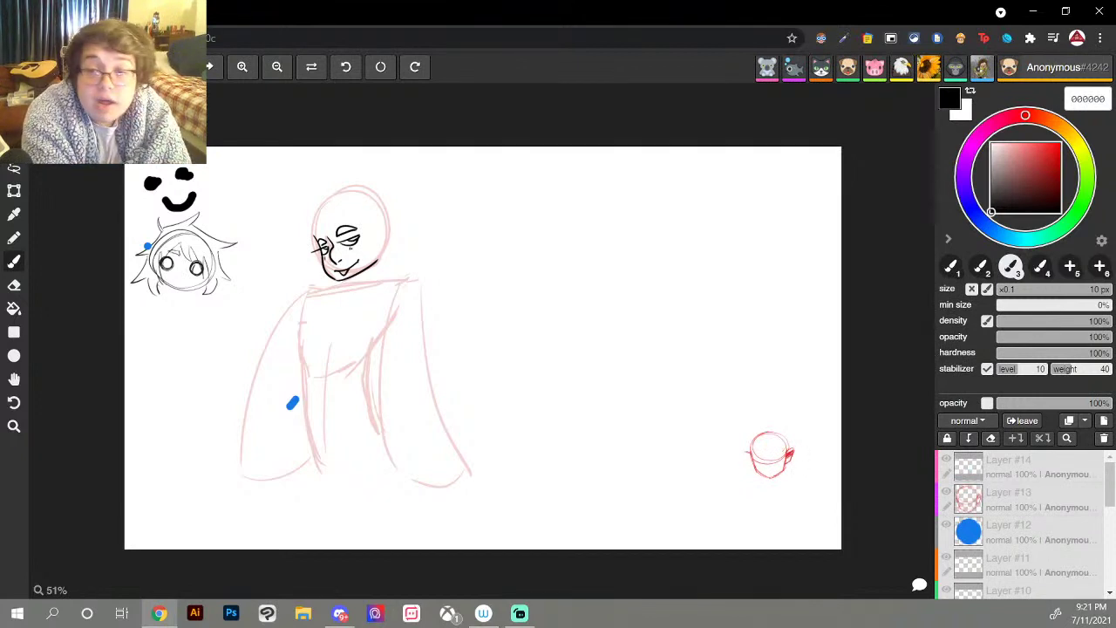
{"action": "mouse_move", "coordinate": [310, 209]}
{"action": "left_mouse_down"}
{"action": "mouse_move", "coordinate": [308, 242]}
{"action": "mouse_move", "coordinate": [317, 207]}
{"action": "mouse_move", "coordinate": [373, 219]}
{"action": "left_mouse_up"}
Step: Undo the latest hair strokes with Ctrl+Z
{"action": "key", "text": "ctrl+z"}
{"action": "key", "text": "ctrl+z"}
{"action": "key", "text": "ctrl+z"}
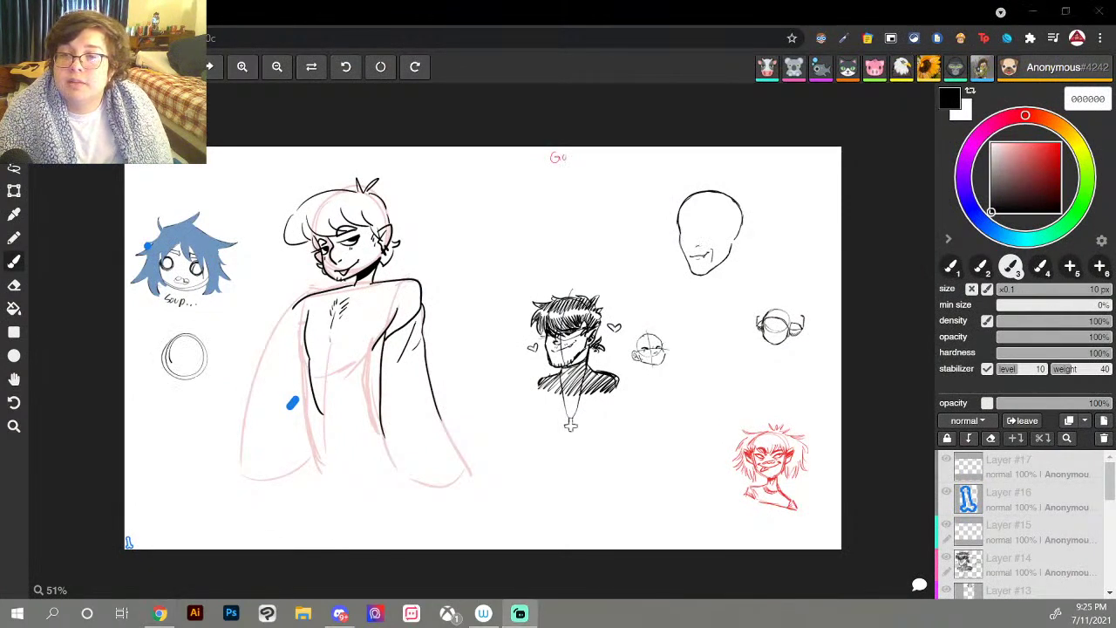
{"action": "key", "text": "alt+Tab"}
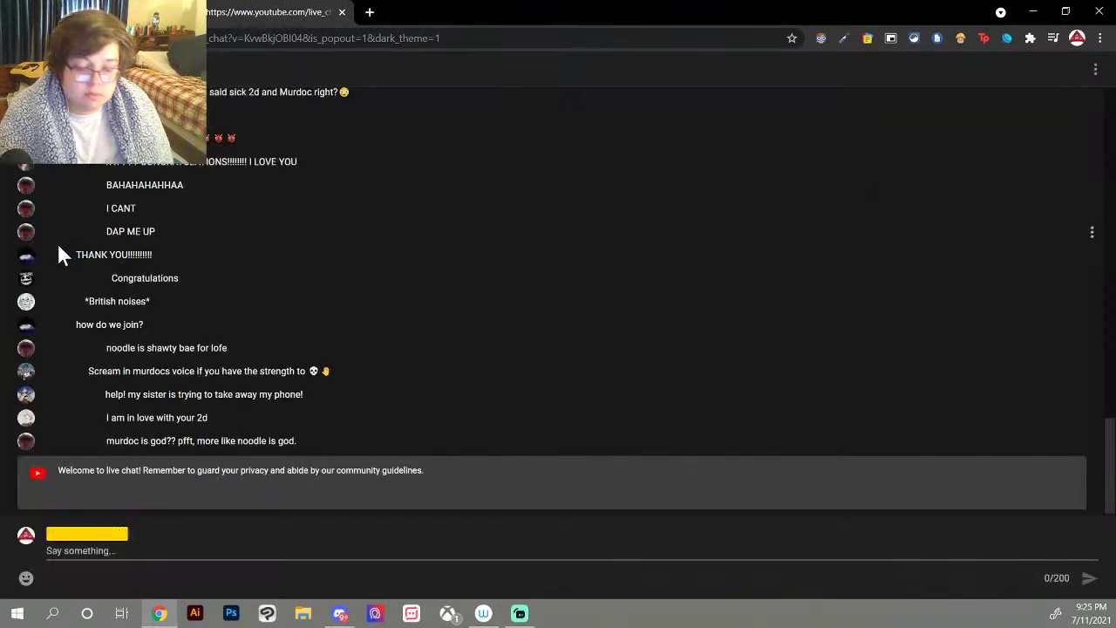
{"action": "right_click", "coordinate": [181, 554]}
{"action": "key", "text": "Escape"}
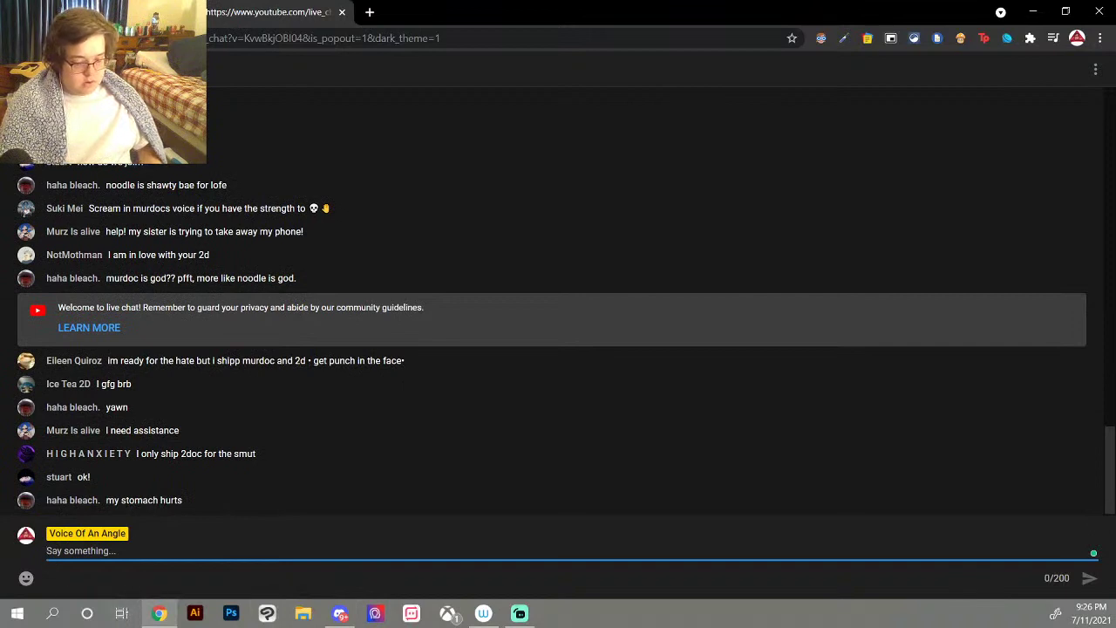
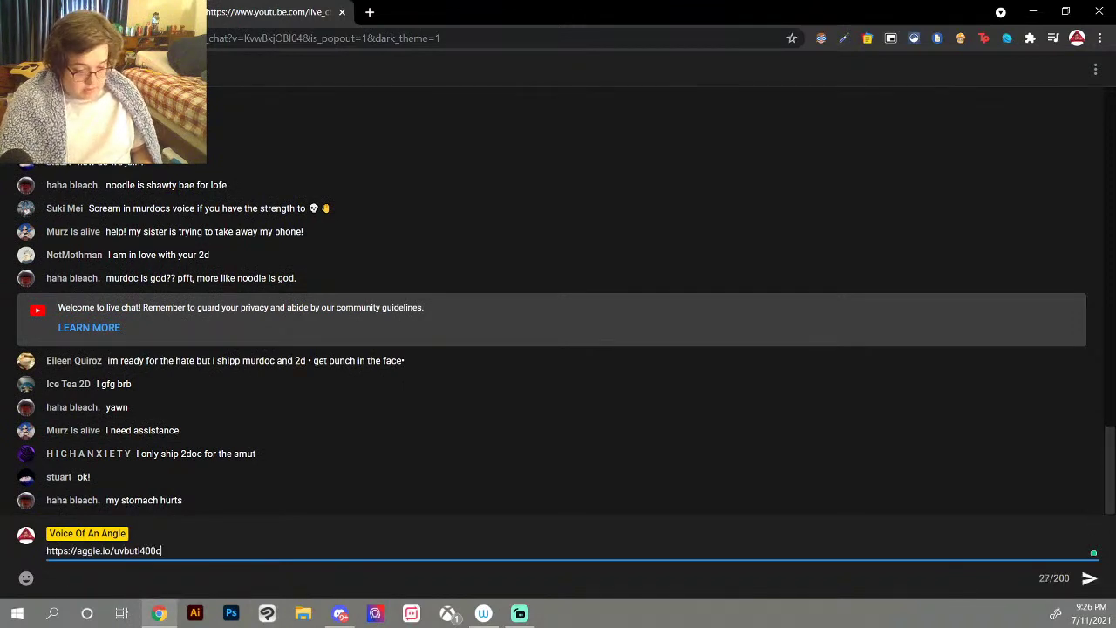
Step: Paste and send the aggie.io canvas link in the live chat, then return to Aggie.io
{"action": "left_click", "coordinate": [1089, 580]}
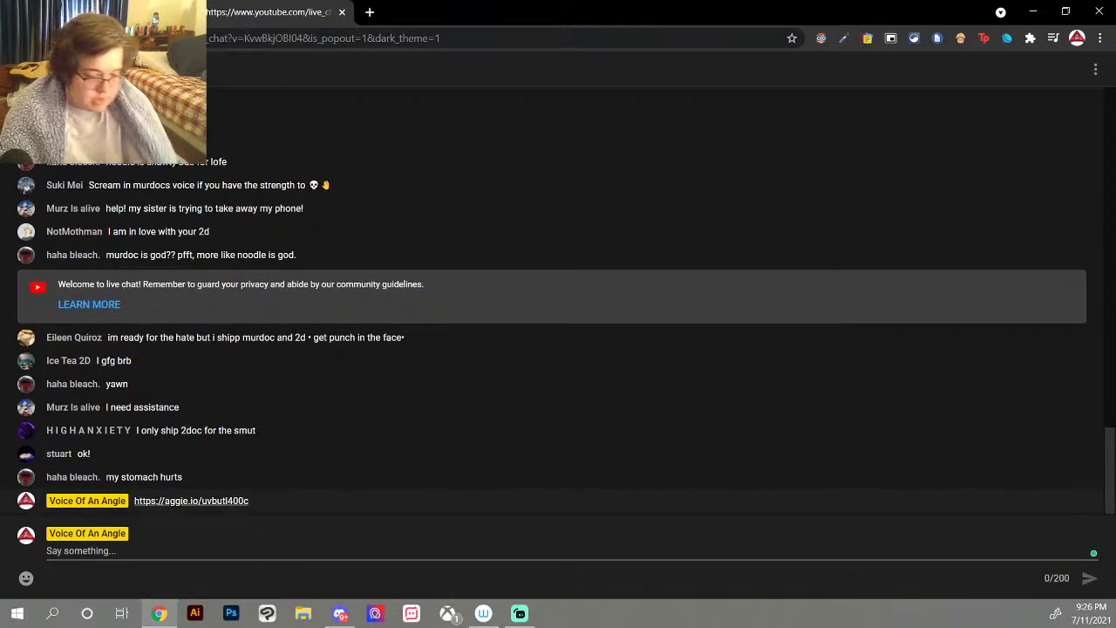
{"action": "key", "text": "alt+Tab"}
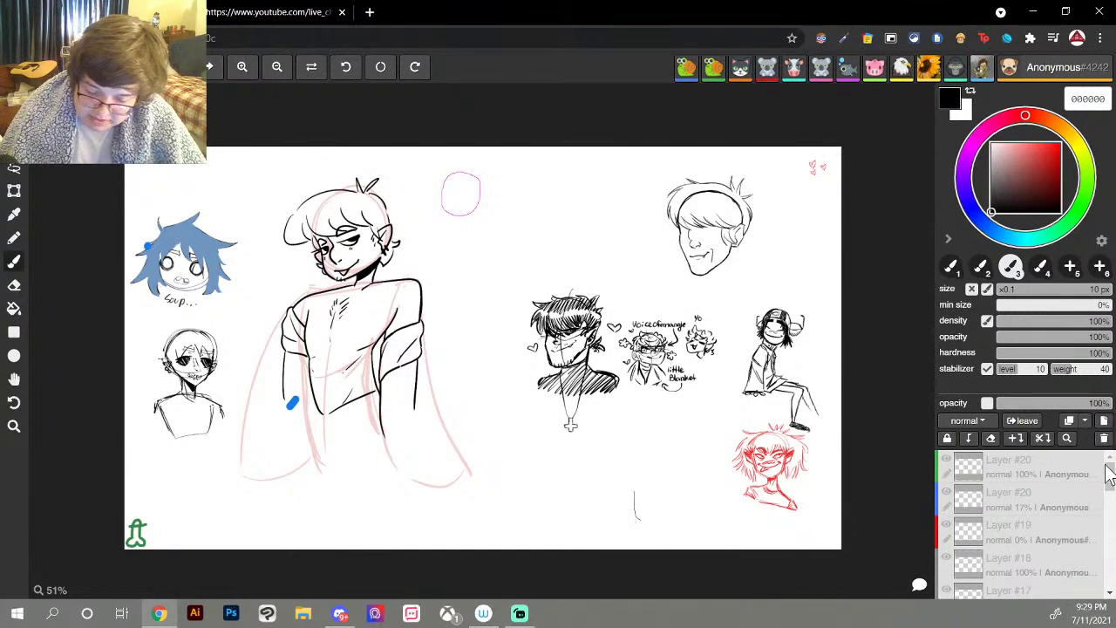
Step: Select Layer #20, then create a new layer of your own since it is already owned
{"action": "left_click", "coordinate": [1035, 455]}
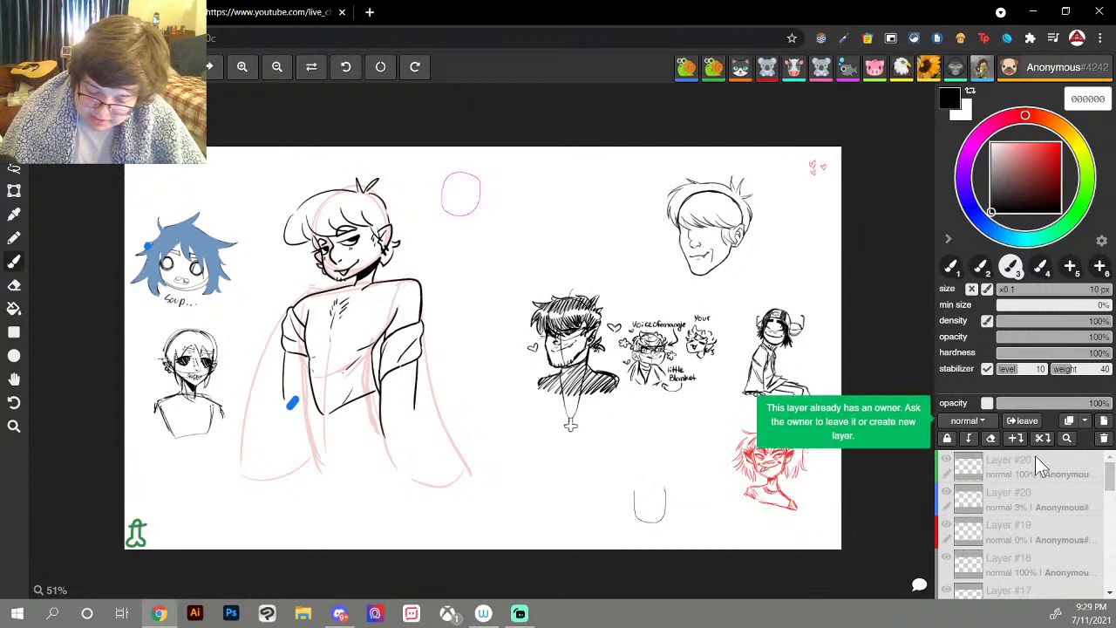
{"action": "left_click", "coordinate": [1104, 422]}
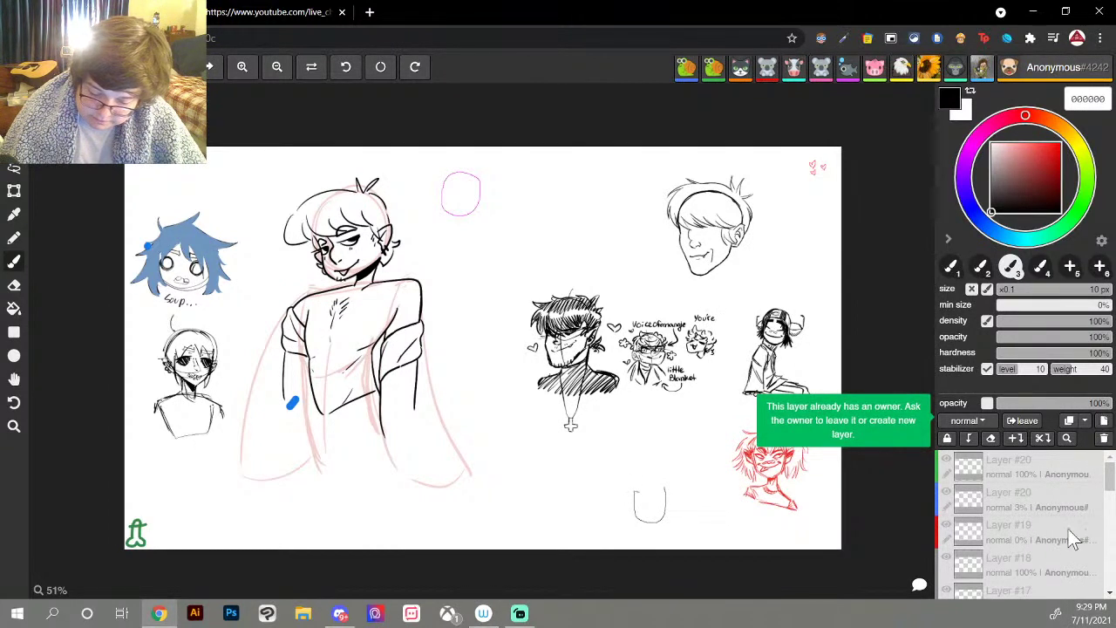
Step: Move Layer #21 to the top of the layer stack and open the file menu
{"action": "mouse_move", "coordinate": [1038, 471]}
{"action": "left_mouse_down"}
{"action": "mouse_move", "coordinate": [1037, 407]}
{"action": "mouse_move", "coordinate": [1046, 466]}
{"action": "mouse_move", "coordinate": [1019, 467]}
{"action": "left_mouse_up"}
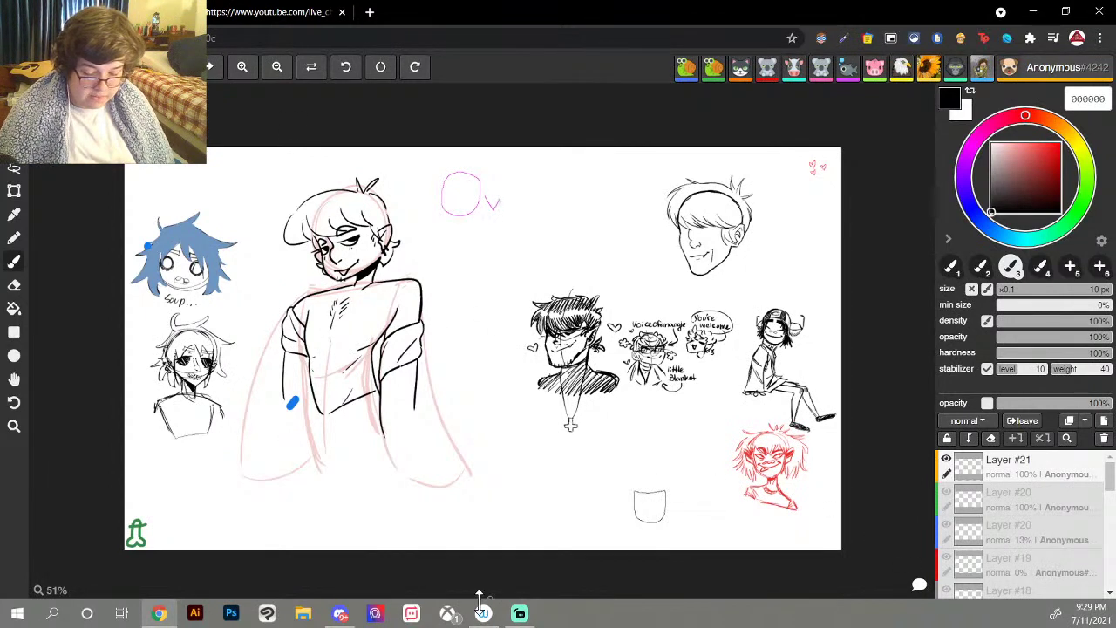
{"action": "mouse_move", "coordinate": [339, 617]}
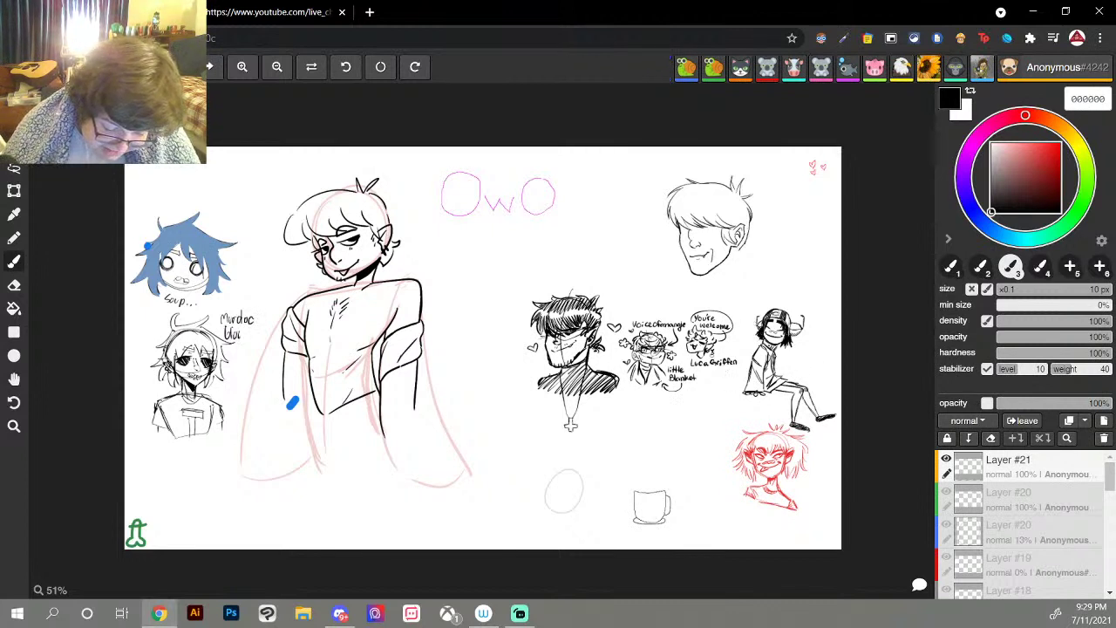
{"action": "left_click", "coordinate": [174, 68]}
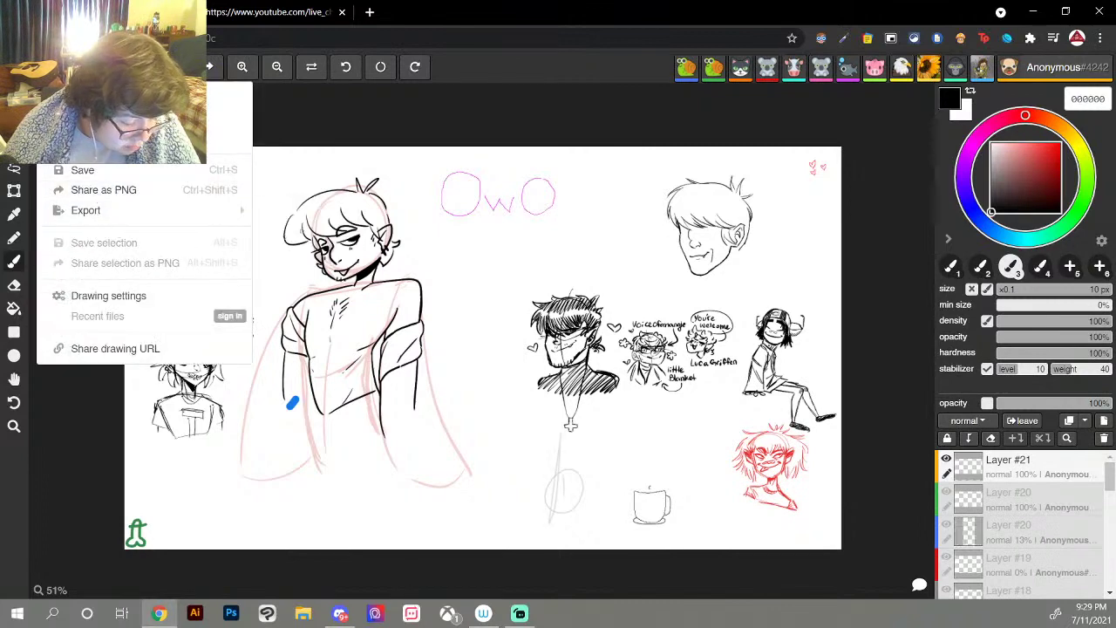
Step: Choose Export 'as PSD' for the whole collaborative canvas
{"action": "mouse_move", "coordinate": [199, 219]}
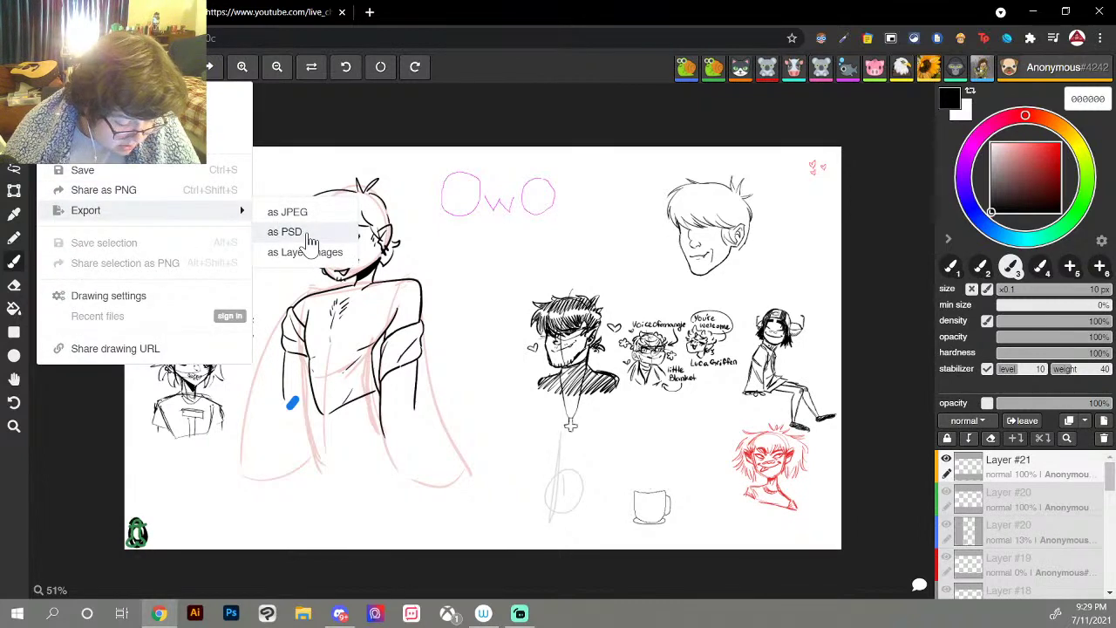
{"action": "left_click", "coordinate": [305, 232]}
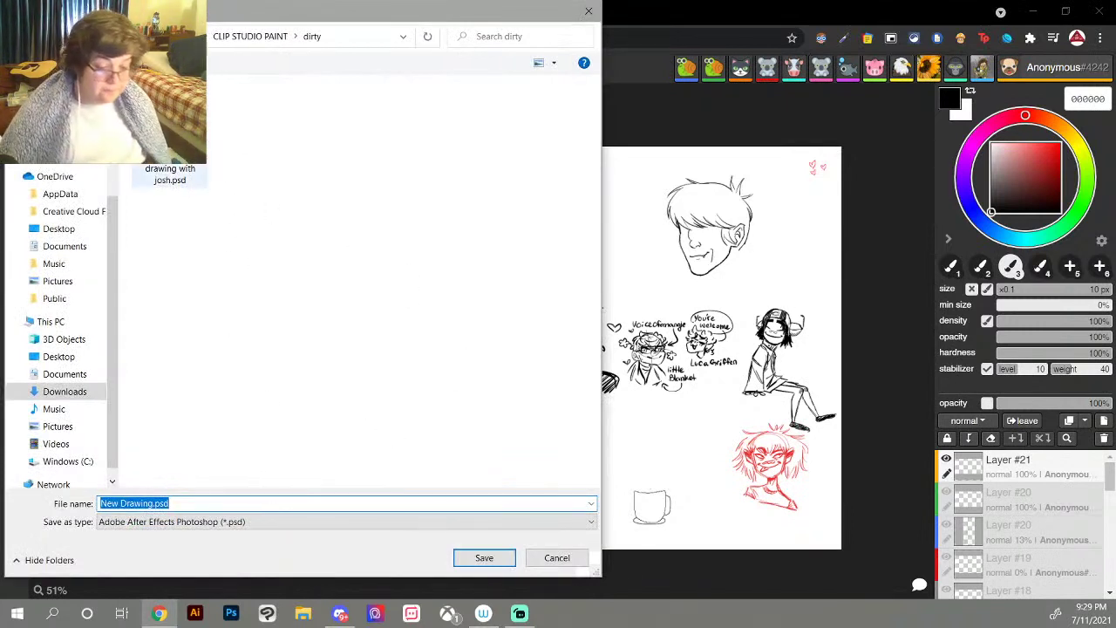
Step: Save the export as '3K livestream' in the CLIP STUDIO PAINT folder
{"action": "left_click", "coordinate": [267, 38]}
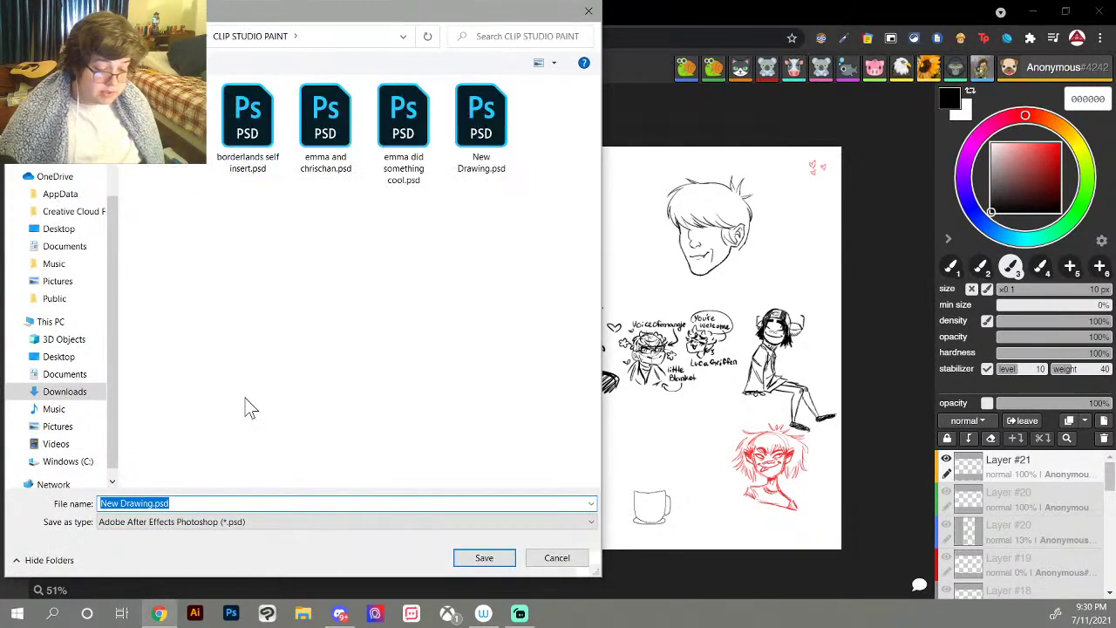
{"action": "key", "text": "BackSpace"}
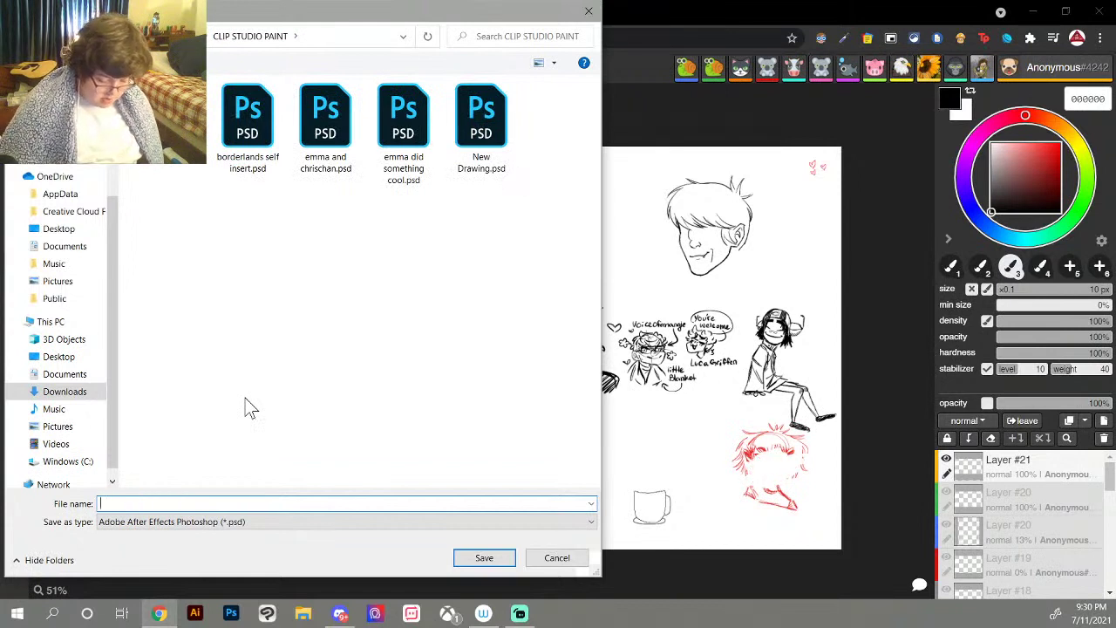
{"action": "type", "text": "3K lives"}
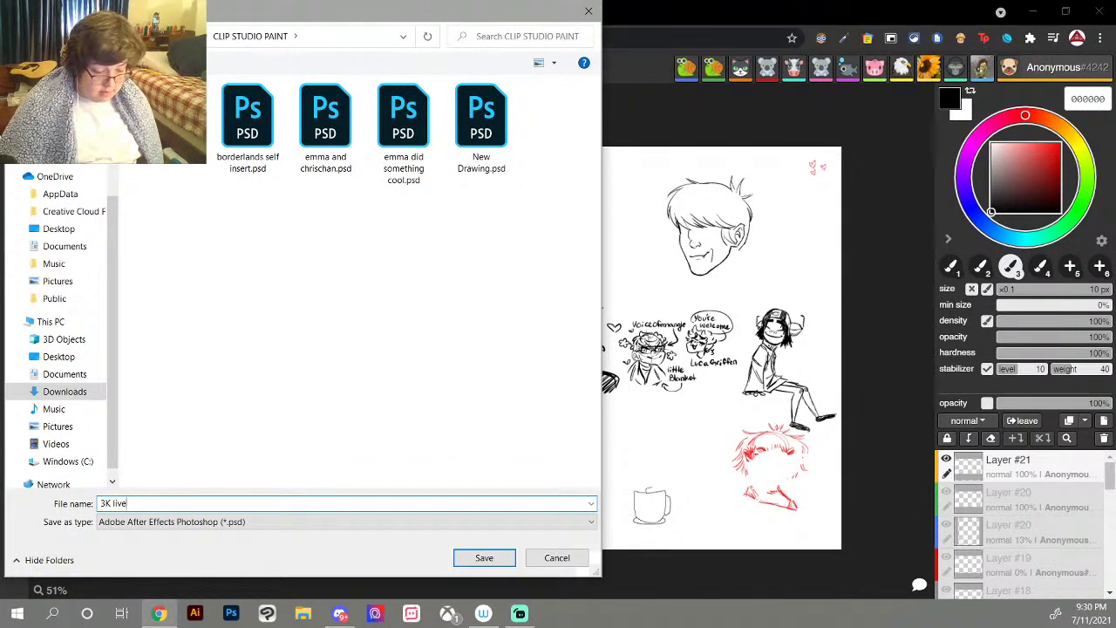
{"action": "type", "text": "tream"}
{"action": "key", "text": "Return"}
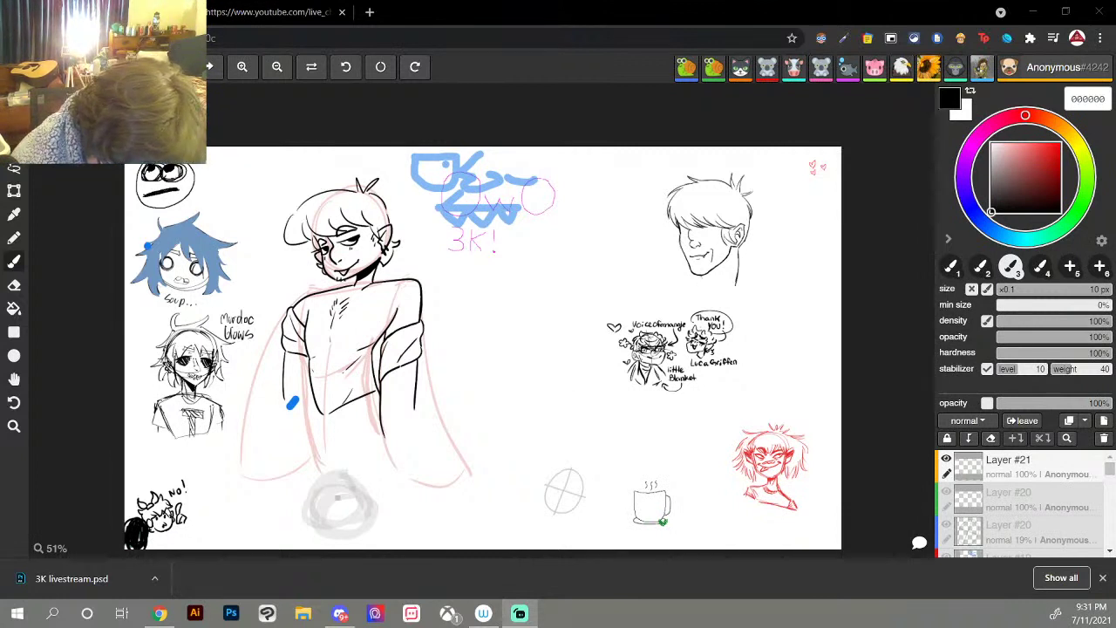
Step: Undo the last action while collaborators keep drawing on the canvas
{"action": "key", "text": "ctrl+z"}
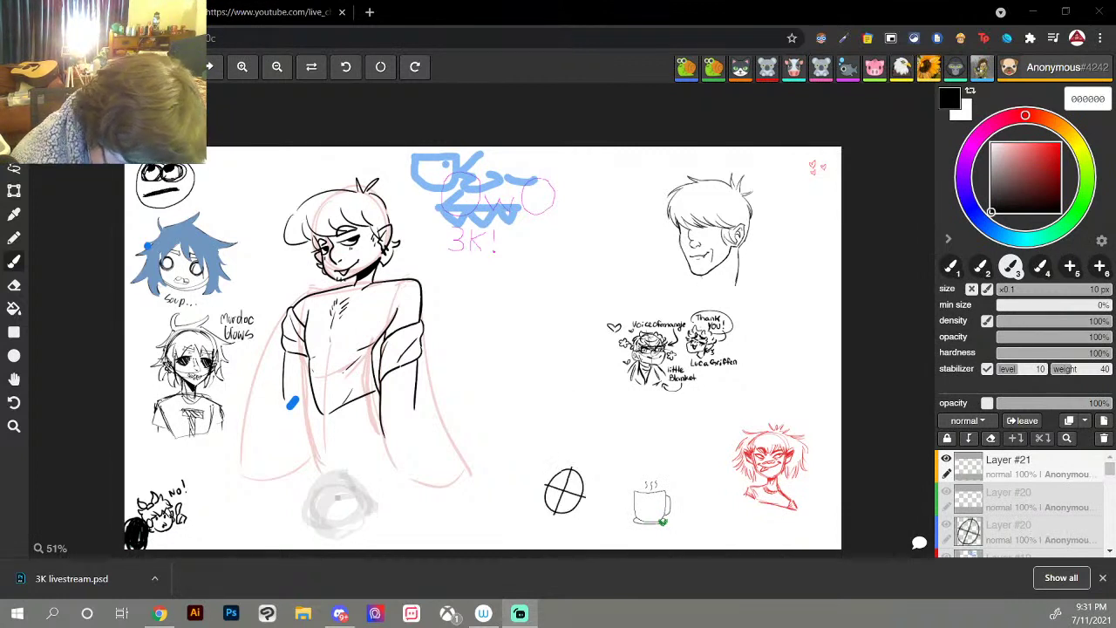
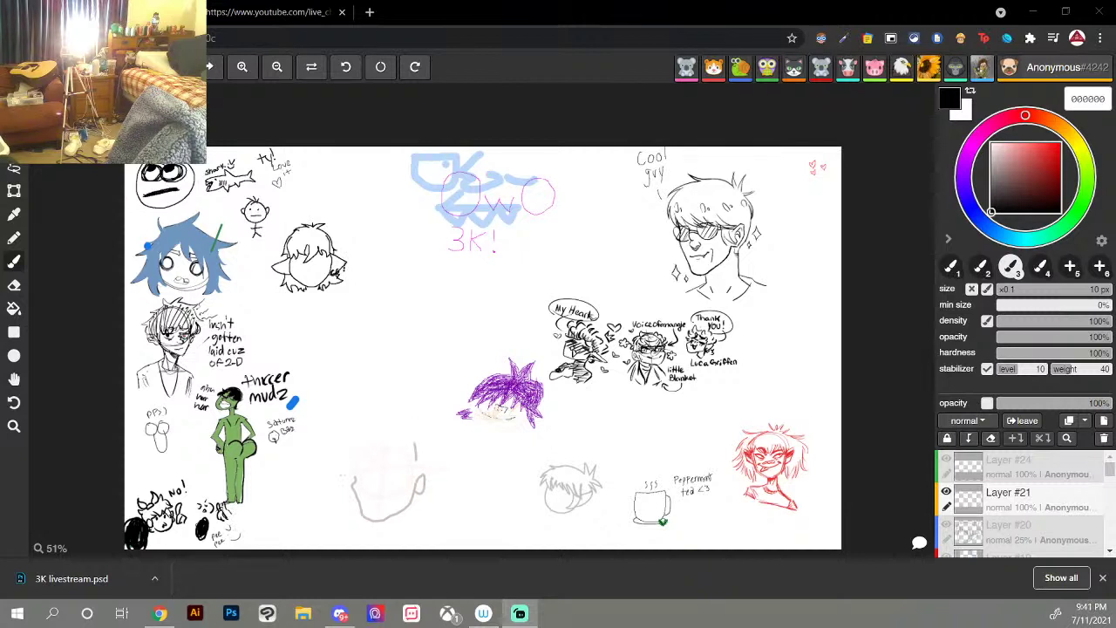
Step: Undo a stray first stroke and draw a small black squiggle near the lower-left doodles
{"action": "mouse_move", "coordinate": [281, 526]}
{"action": "left_mouse_down"}
{"action": "mouse_move", "coordinate": [277, 540]}
{"action": "mouse_move", "coordinate": [273, 503]}
{"action": "mouse_move", "coordinate": [285, 520]}
{"action": "mouse_move", "coordinate": [286, 504]}
{"action": "mouse_move", "coordinate": [290, 534]}
{"action": "left_mouse_up"}
{"action": "key", "text": "ctrl+z"}
{"action": "key", "text": "ctrl+z"}
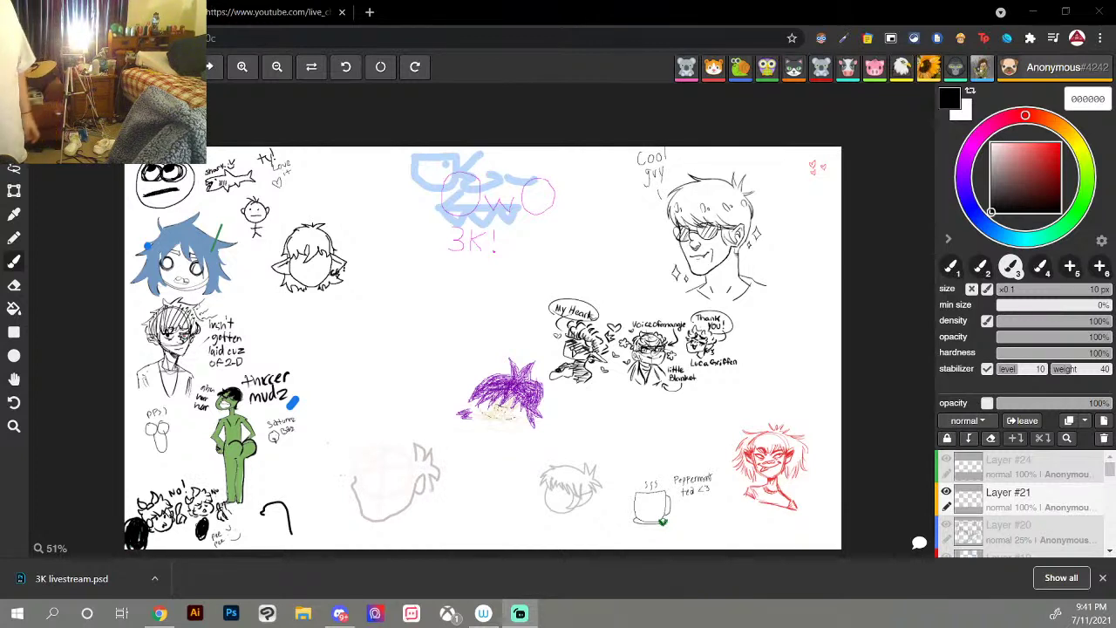
{"action": "left_click_drag", "start_coordinate": [272, 508], "coordinate": [280, 517]}
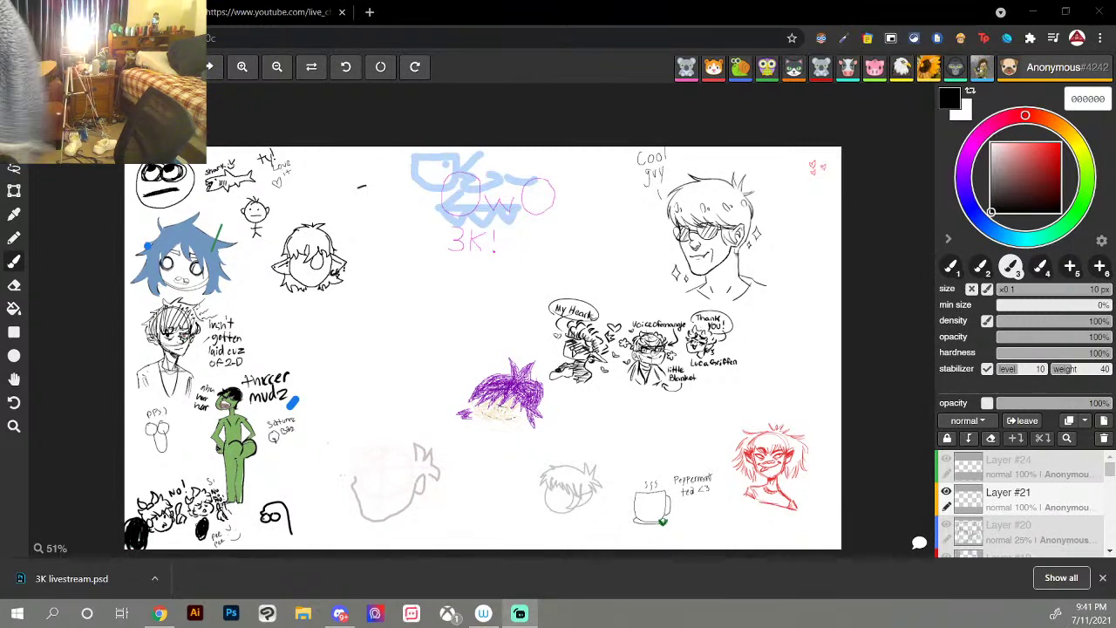
Step: Add a small oval brush stroke to the shared canvas
{"action": "mouse_move", "coordinate": [357, 188]}
{"action": "left_mouse_down"}
{"action": "mouse_move", "coordinate": [368, 186]}
{"action": "mouse_move", "coordinate": [331, 185]}
{"action": "mouse_move", "coordinate": [355, 171]}
{"action": "left_mouse_up"}
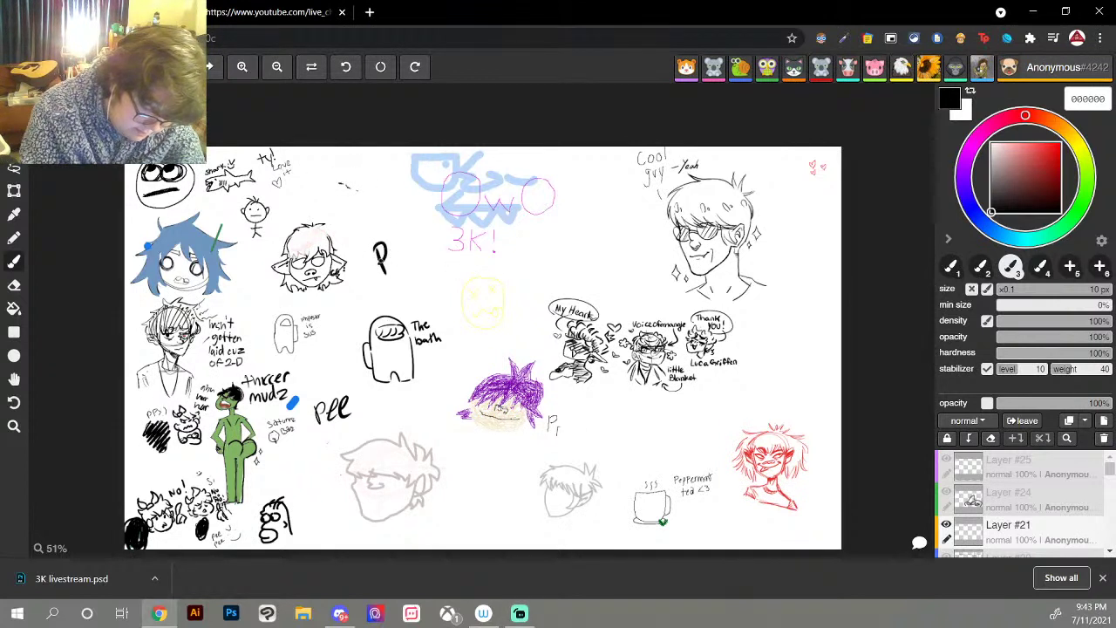
Step: Switch to the Eraser tool, then back to the Brush tool
{"action": "left_click", "coordinate": [15, 285]}
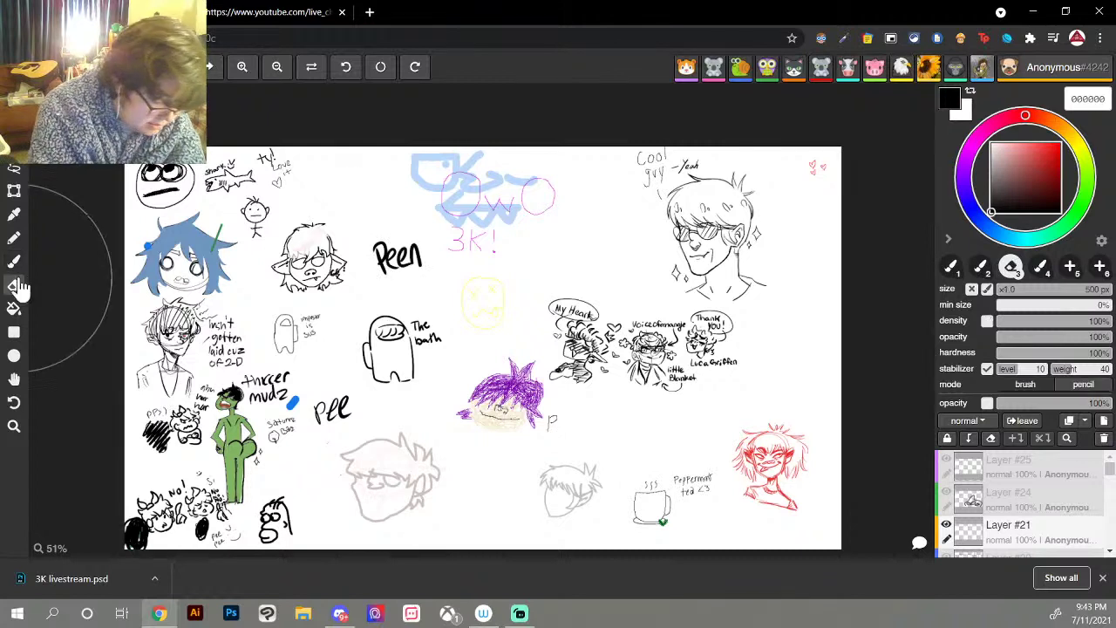
{"action": "left_click", "coordinate": [21, 257]}
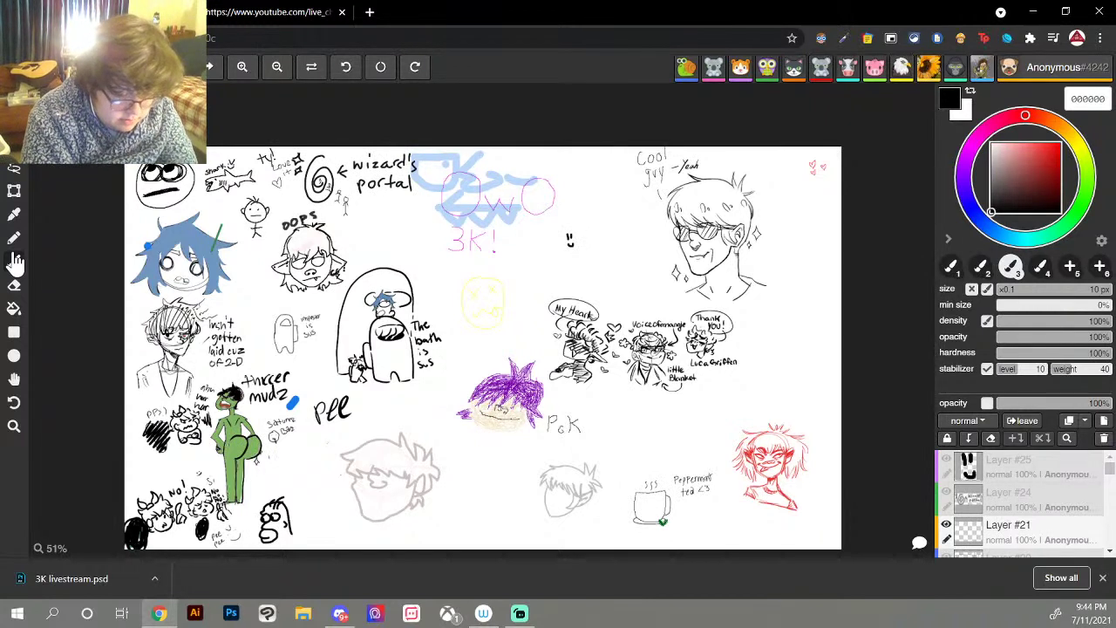
Step: Pan the canvas view up and to the left
{"action": "left_click", "coordinate": [14, 425]}
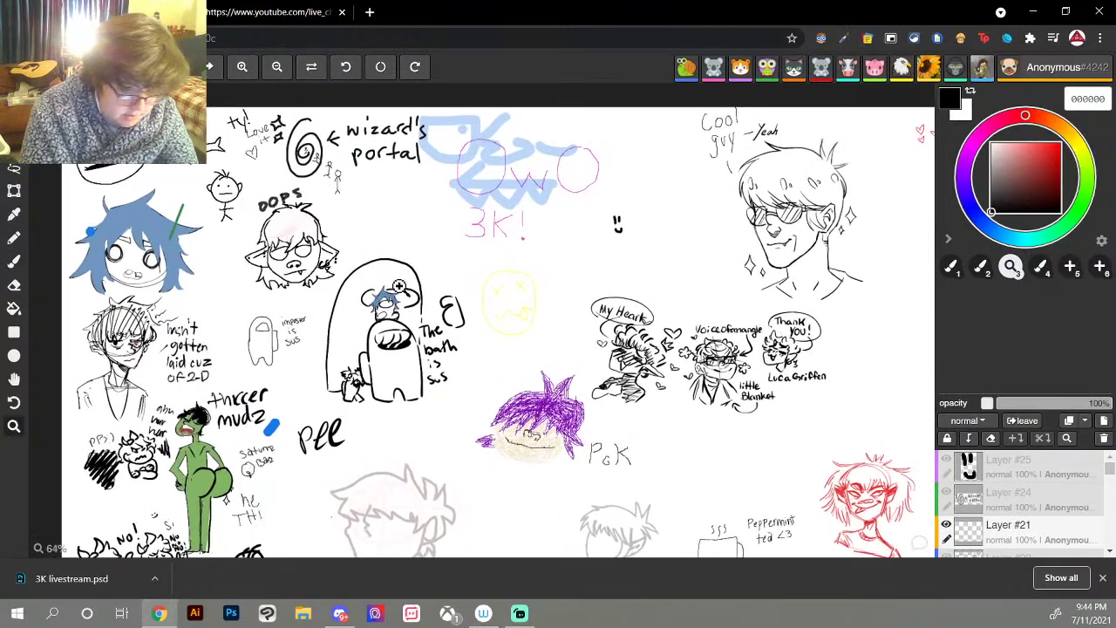
{"action": "left_click", "coordinate": [14, 378]}
{"action": "left_click_drag", "start_coordinate": [658, 344], "coordinate": [633, 321]}
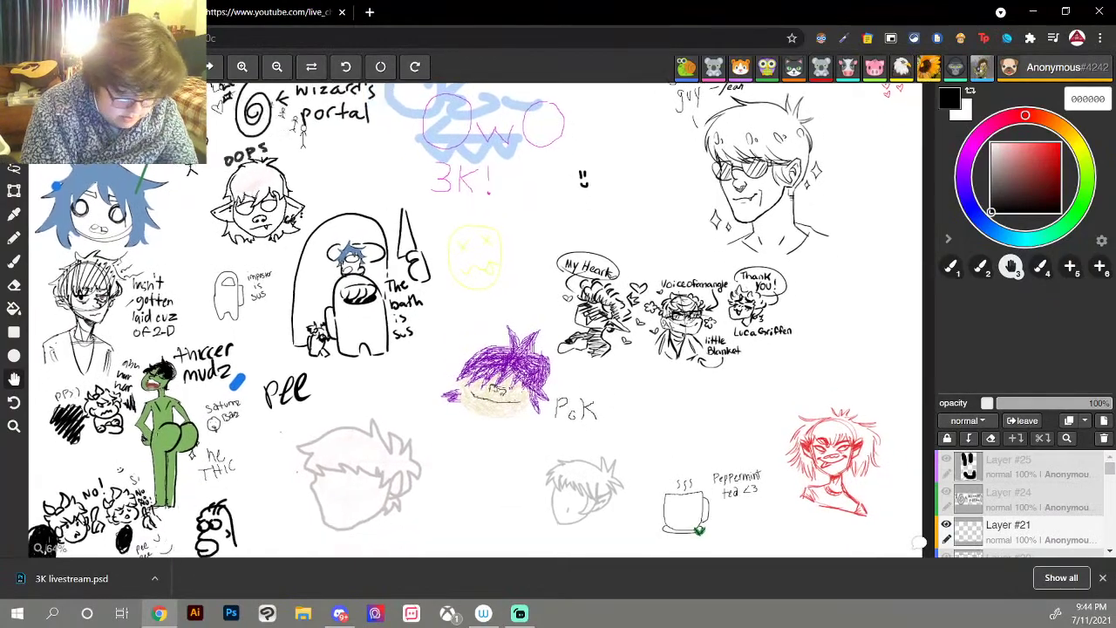
{"action": "mouse_move", "coordinate": [706, 234]}
{"action": "left_mouse_down"}
{"action": "mouse_move", "coordinate": [709, 202]}
{"action": "mouse_move", "coordinate": [699, 234]}
{"action": "left_mouse_up"}
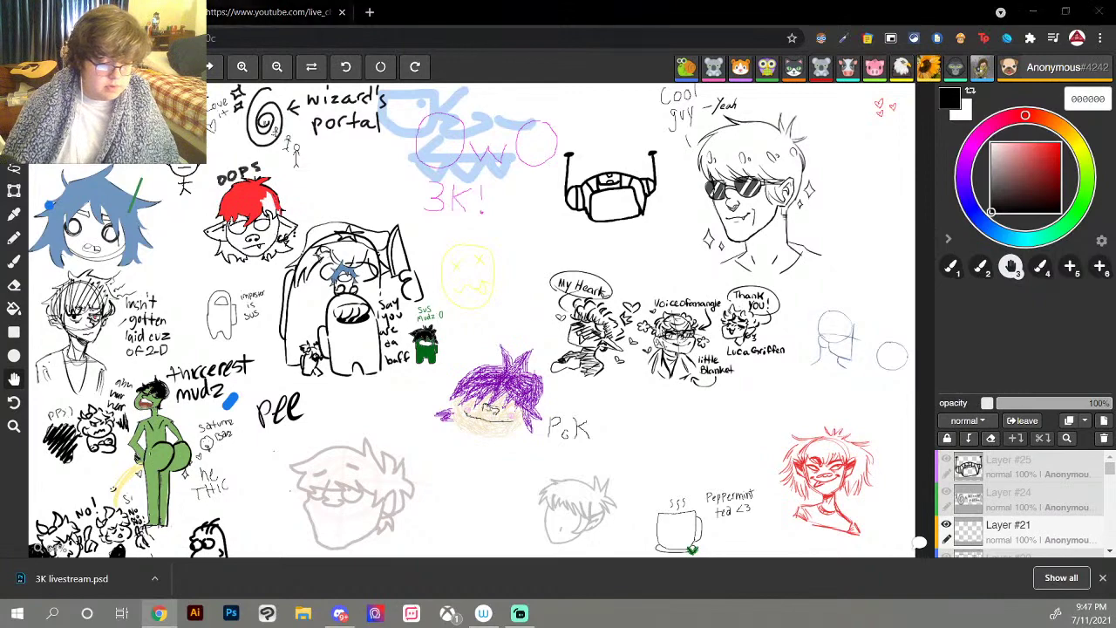
Step: Bring the browser forward and switch to the stream's YouTube live chat tab
{"action": "key", "text": "super+d"}
{"action": "left_click", "coordinate": [159, 613]}
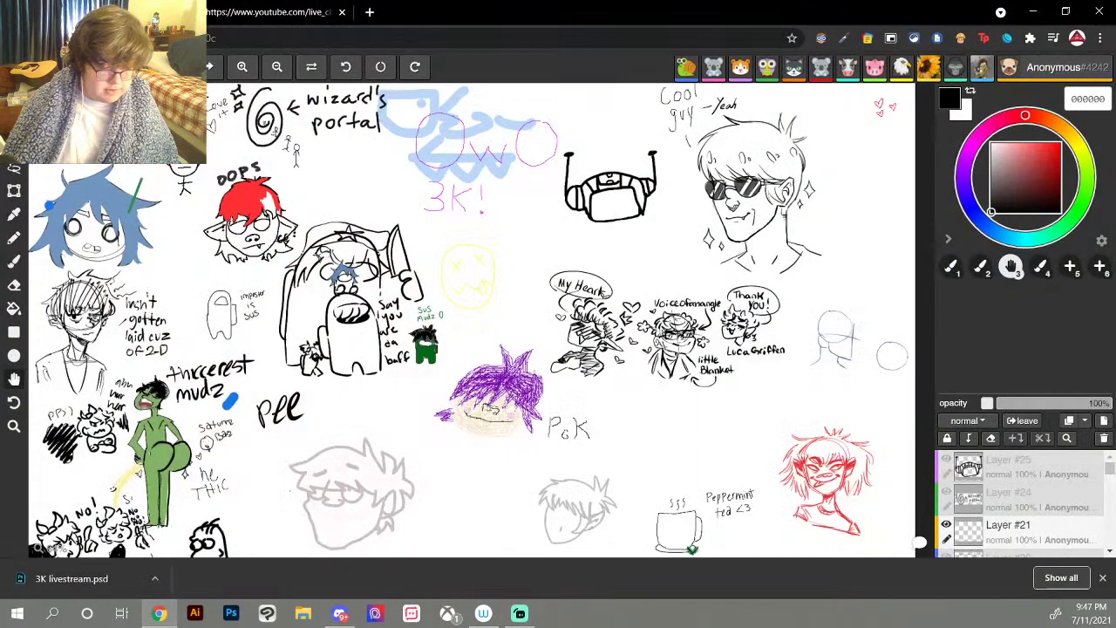
{"action": "left_click", "coordinate": [257, 12]}
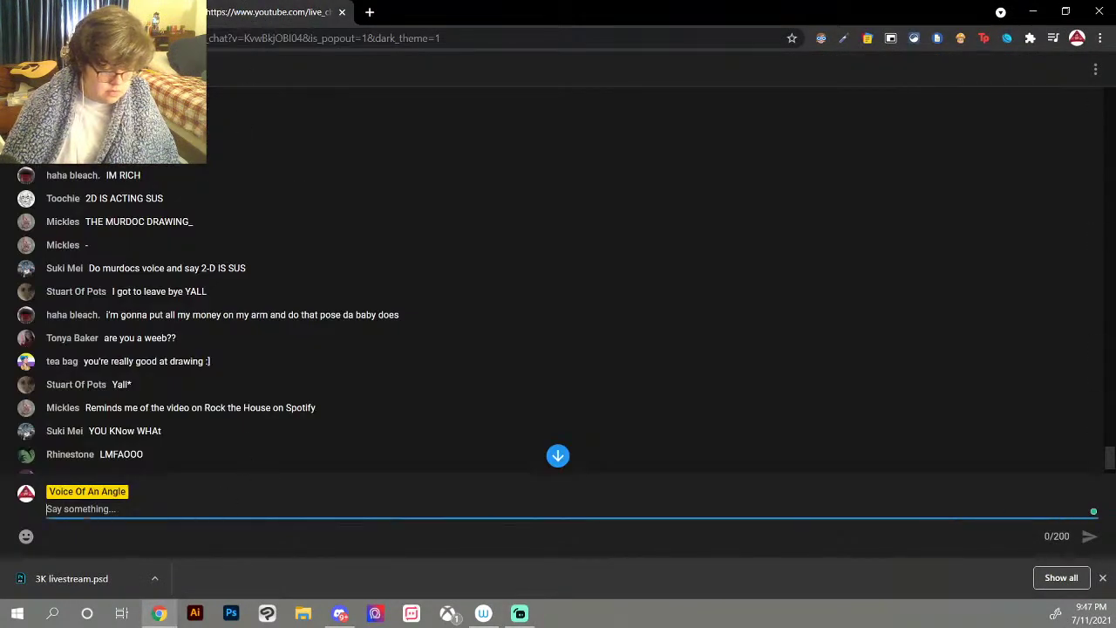
Step: Paste the aggie.io canvas link into the live chat, send it, and return to the canvas
{"action": "scroll", "coordinate": [259, 390], "scroll_direction": "down", "scroll_amount": 2}
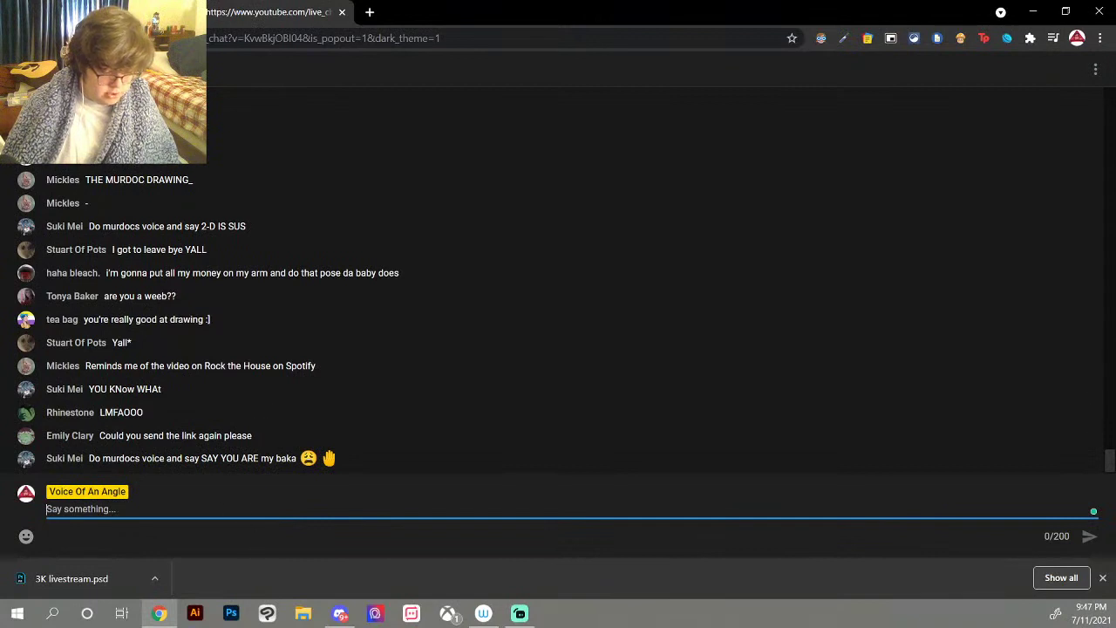
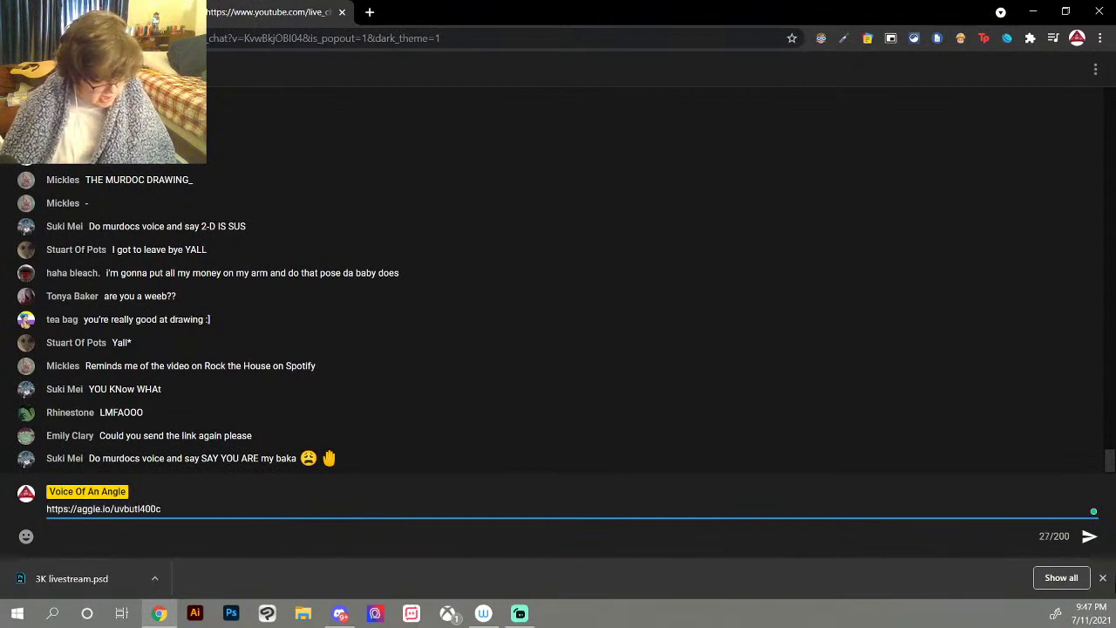
{"action": "left_click", "coordinate": [1089, 536]}
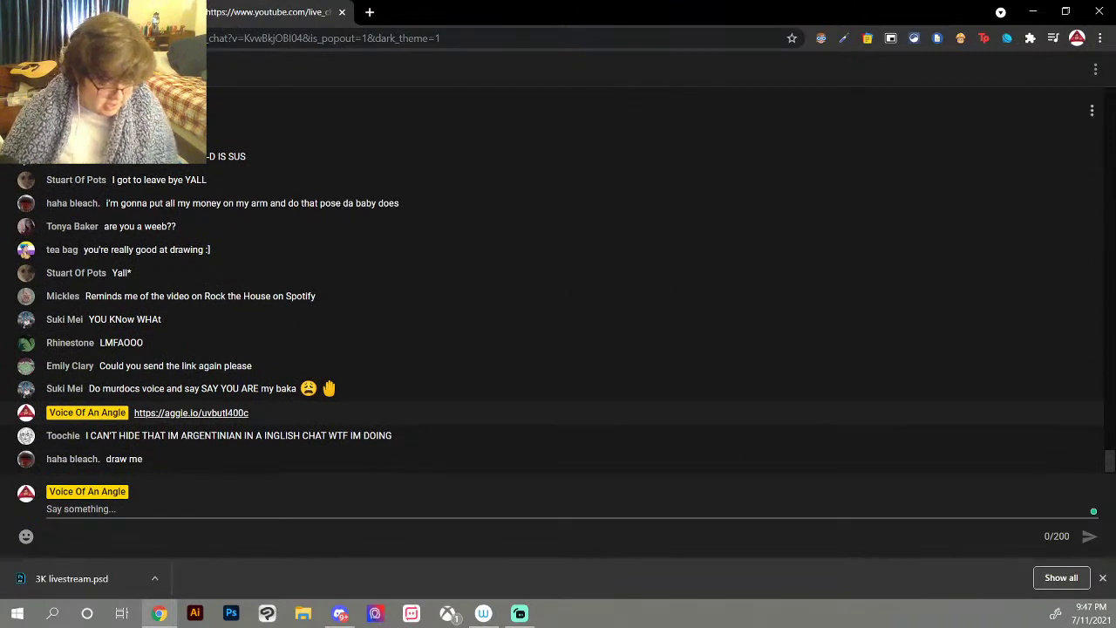
{"action": "key", "text": "alt+Tab"}
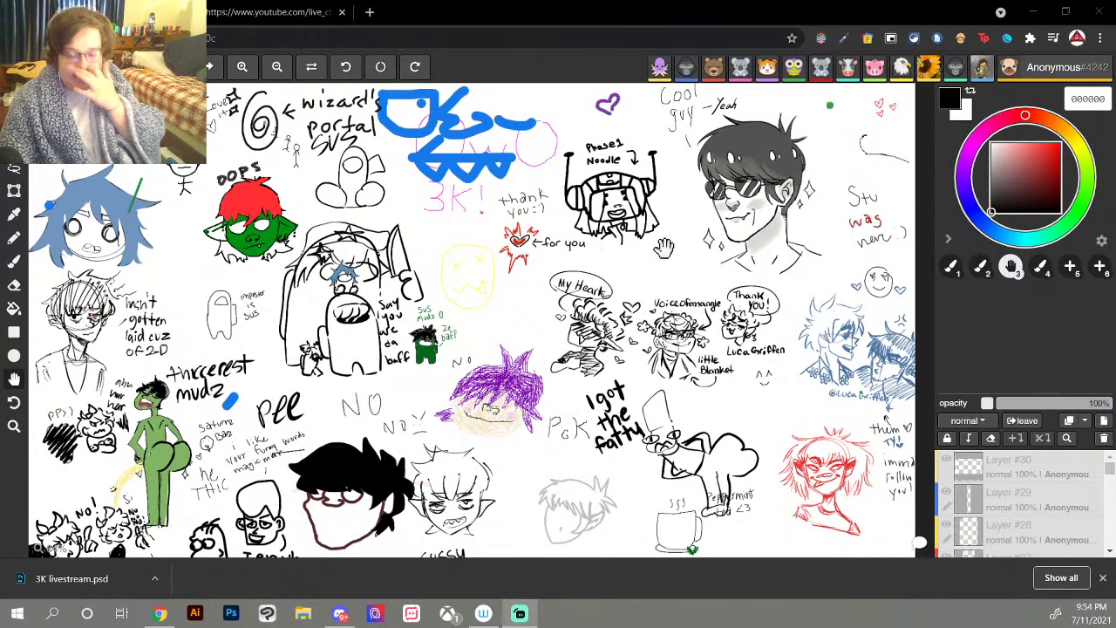
{"action": "left_click", "coordinate": [230, 14]}
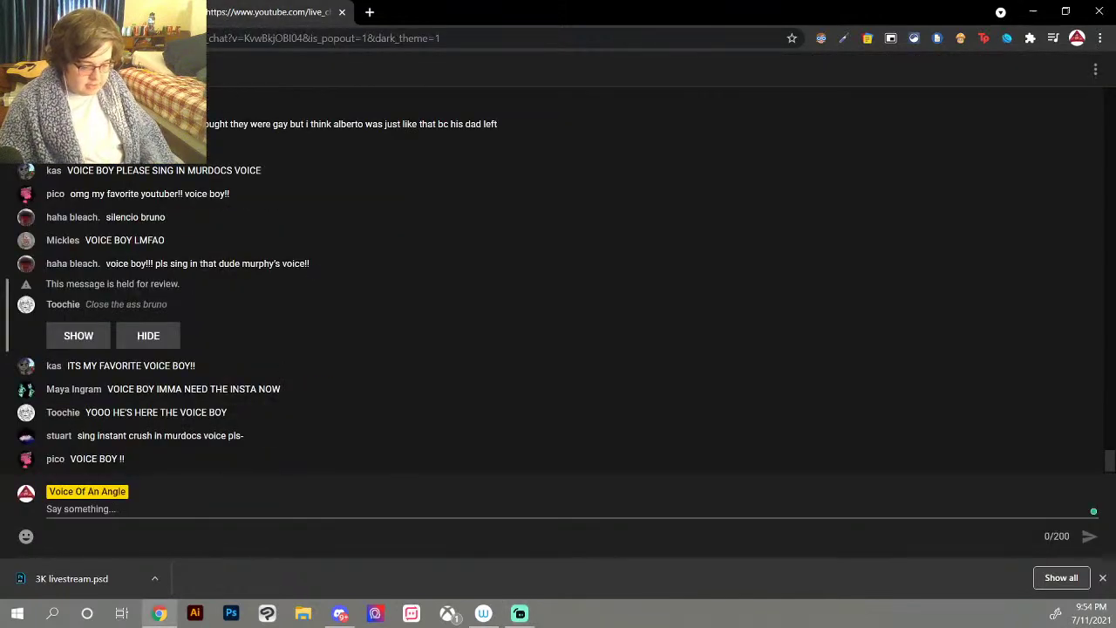
{"action": "left_click", "coordinate": [244, 510]}
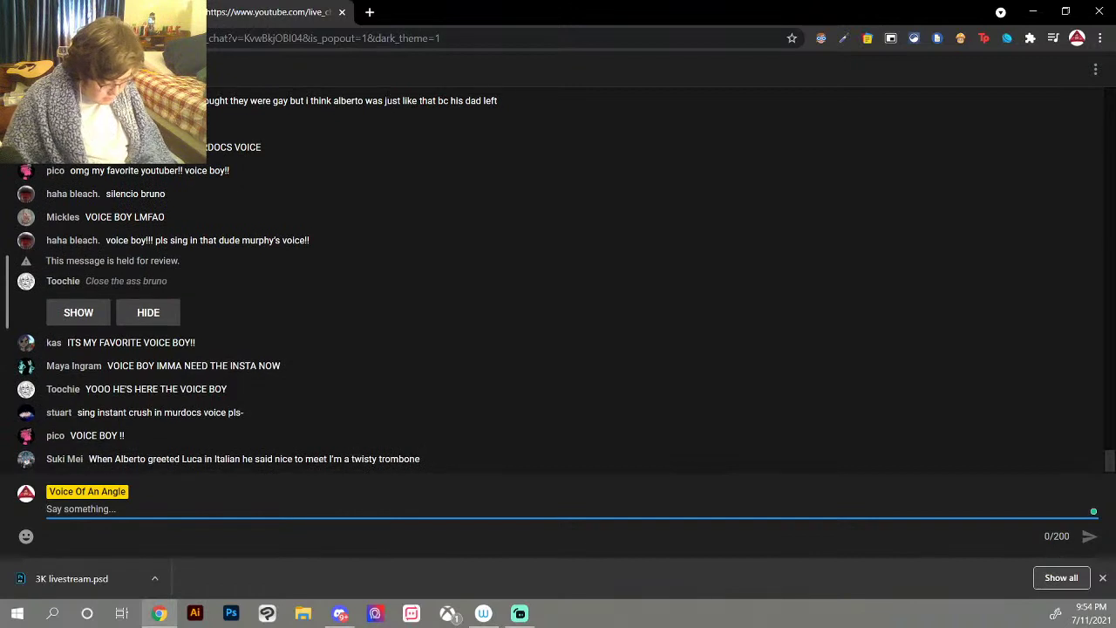
{"action": "type", "text": "@"}
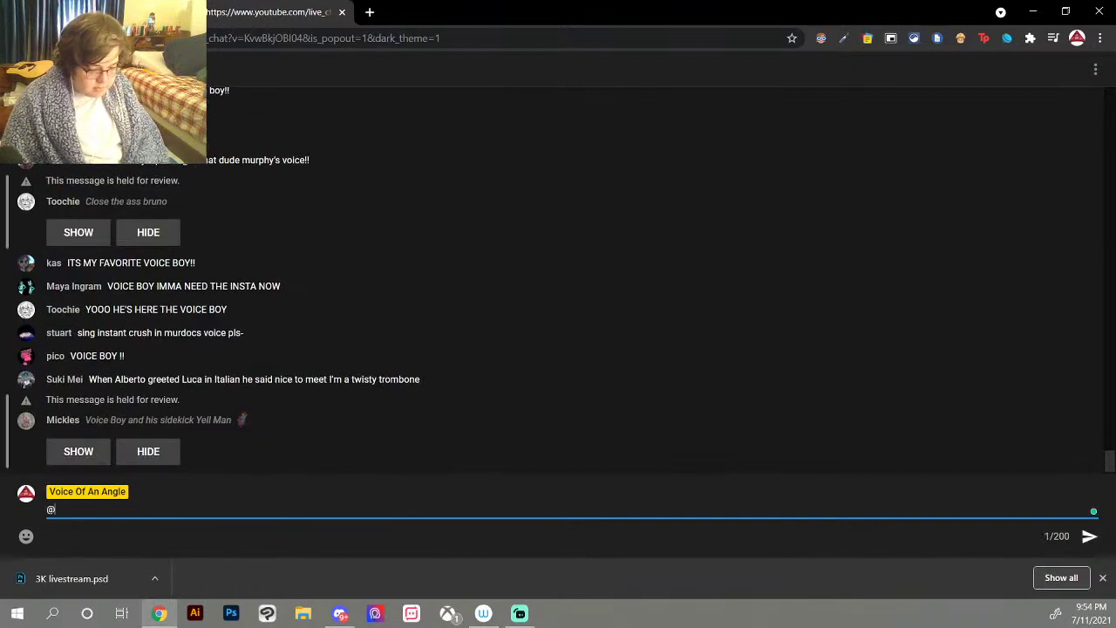
{"action": "type", "text": "voiceo"}
{"action": "key", "text": "BackSpace"}
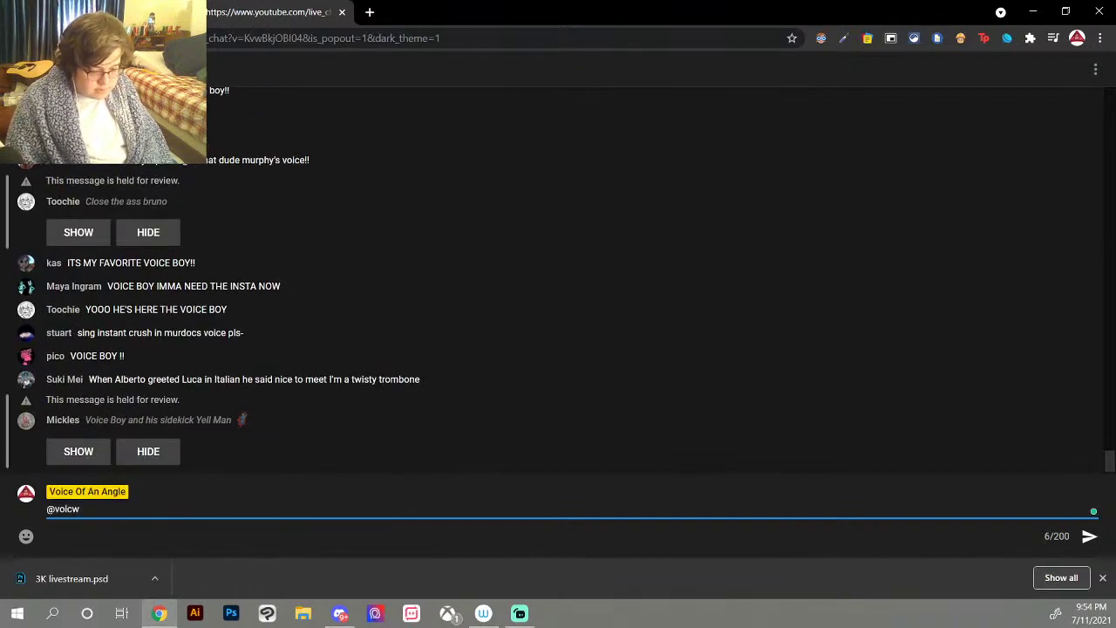
{"action": "type", "text": "o"}
{"action": "type", "text": "fa"}
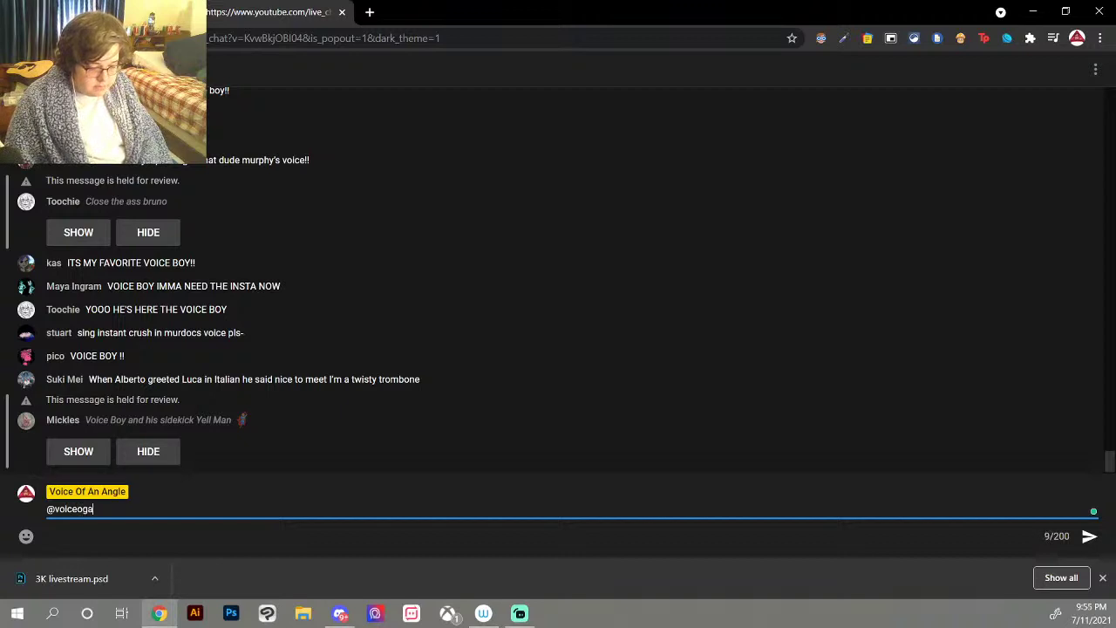
{"action": "key", "text": "BackSpace"}
{"action": "key", "text": "BackSpace"}
{"action": "type", "text": "fan90angle"}
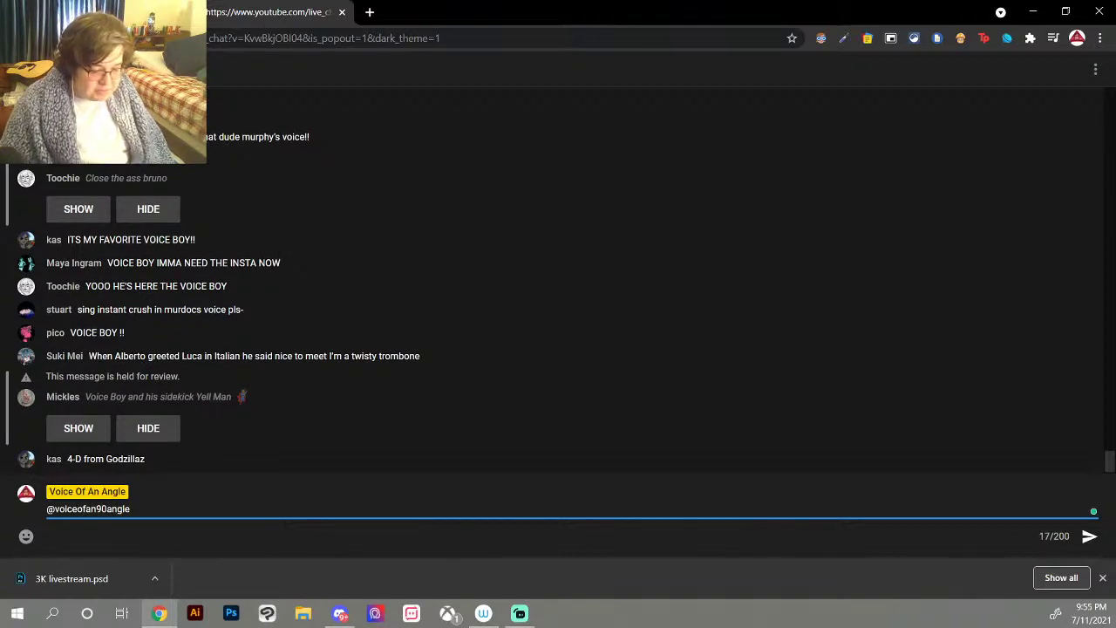
{"action": "key", "text": "Return"}
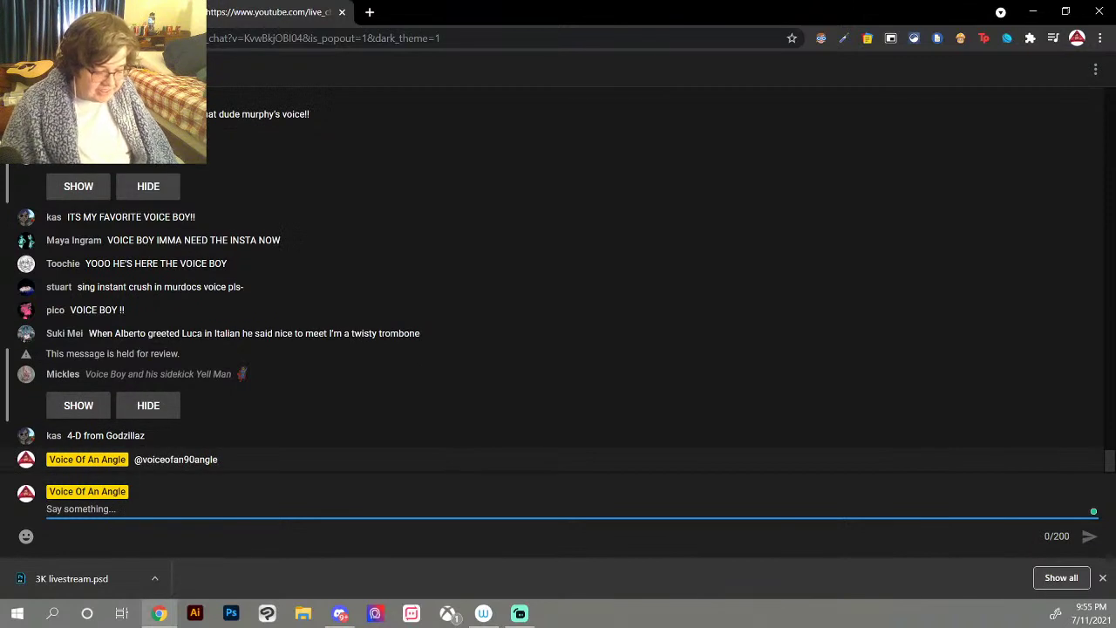
Step: Reveal the held Voice Boy and Yell Man message, then go back to the canvas
{"action": "left_click", "coordinate": [83, 392]}
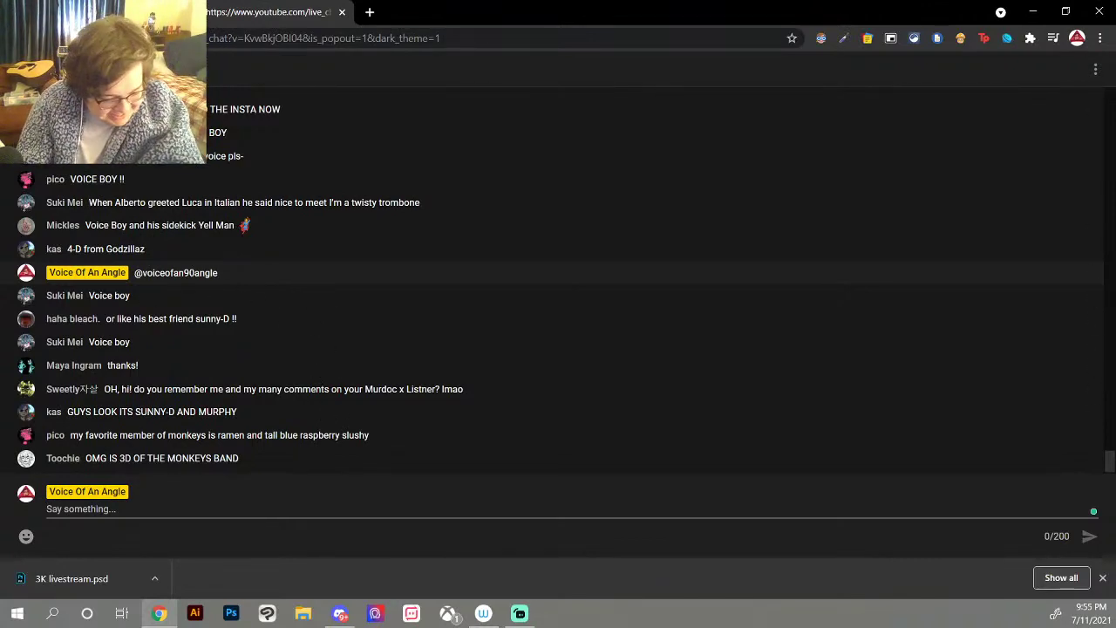
{"action": "key", "text": "alt+Tab"}
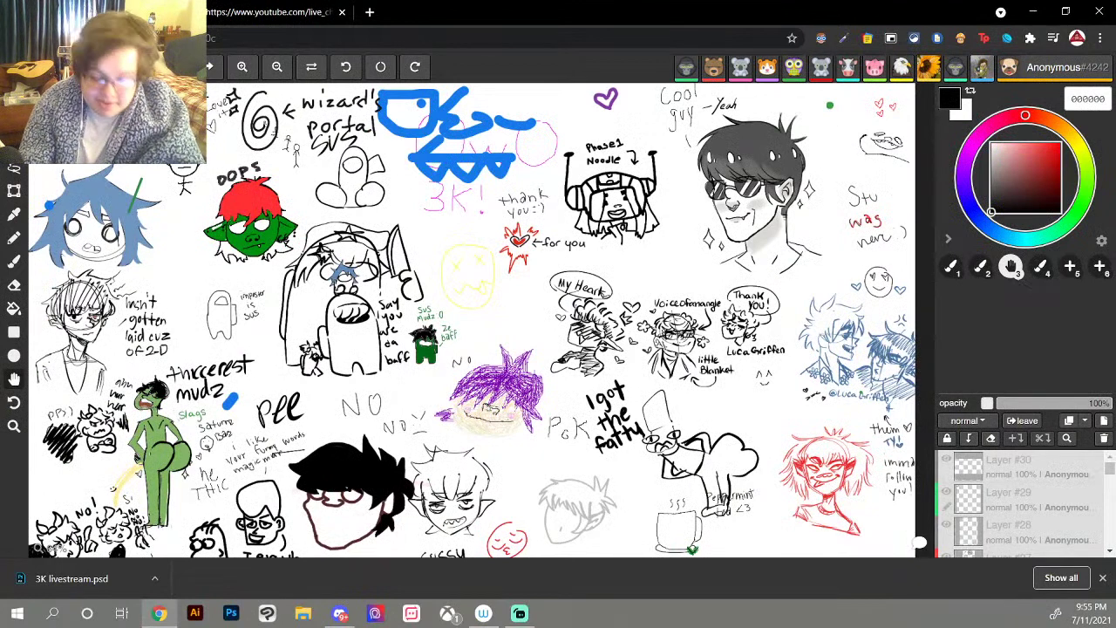
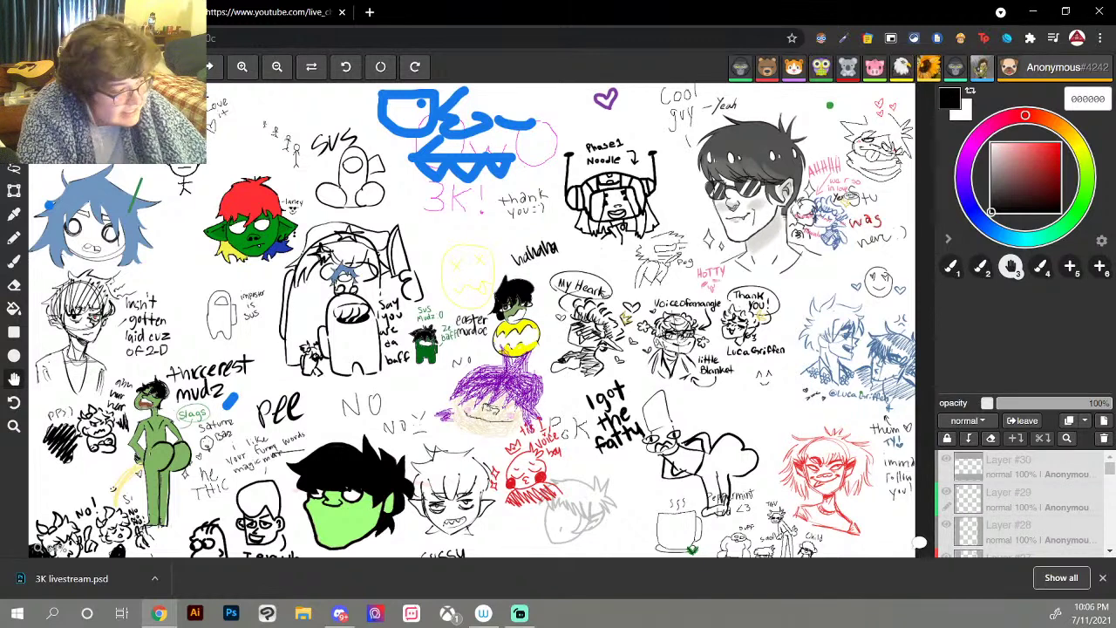
Step: Sketch a small black circle face to the right of the blue-haired character
{"action": "mouse_move", "coordinate": [174, 212]}
{"action": "left_mouse_down"}
{"action": "mouse_move", "coordinate": [155, 229]}
{"action": "mouse_move", "coordinate": [179, 251]}
{"action": "mouse_move", "coordinate": [174, 213]}
{"action": "left_mouse_up"}
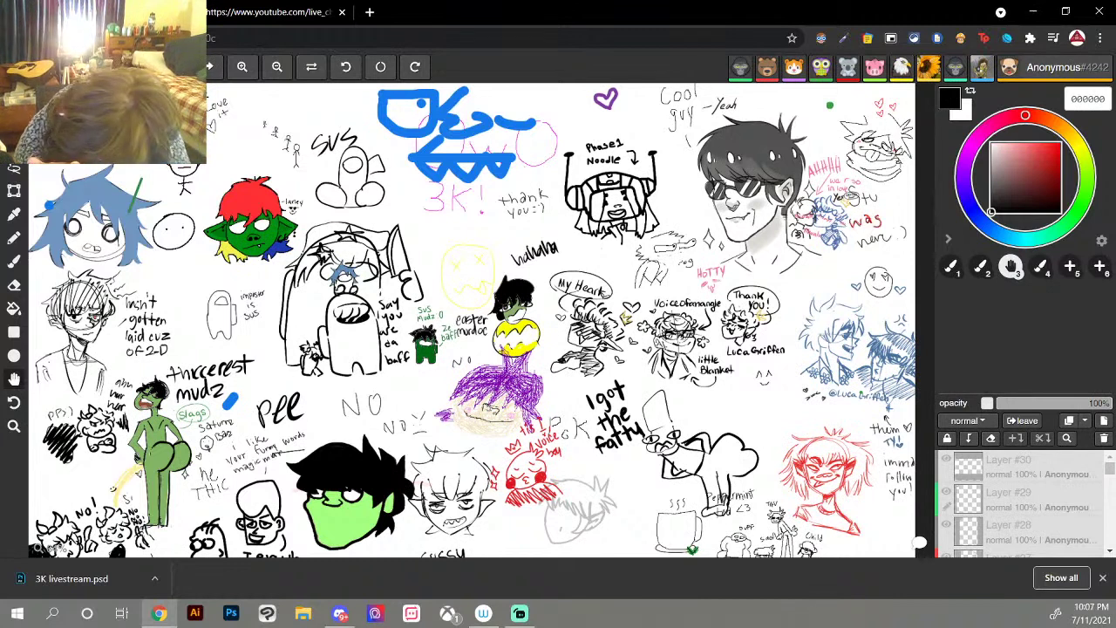
Step: Dot two eyes into the circle face, darken the left one, then switch to the live chat
{"action": "left_click", "coordinate": [183, 228]}
{"action": "left_click_drag", "start_coordinate": [166, 222], "coordinate": [168, 232]}
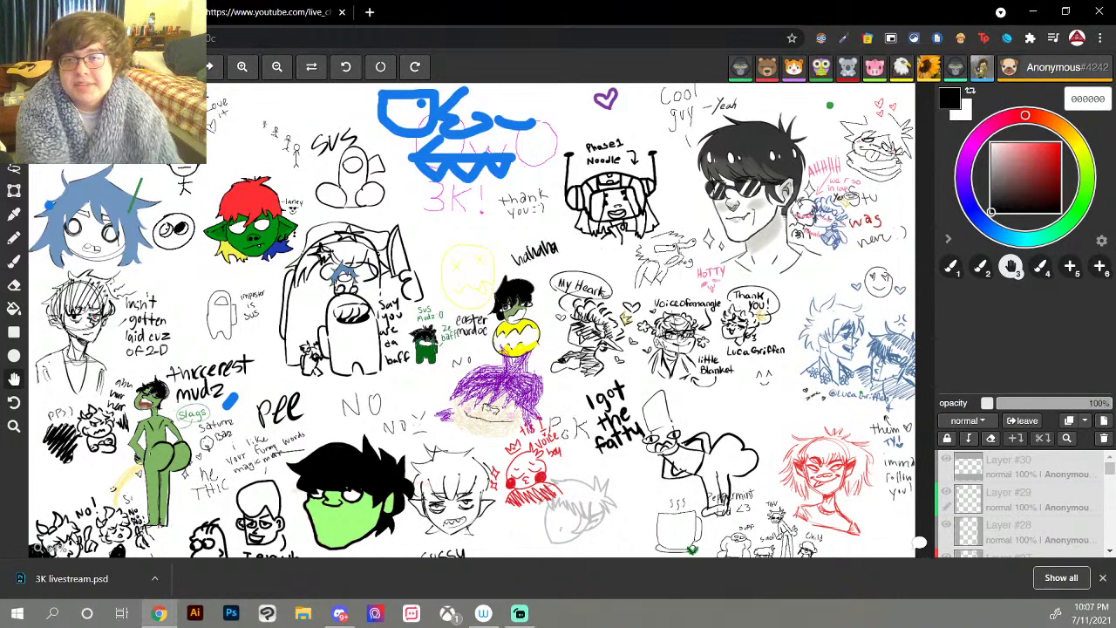
{"action": "left_click_drag", "start_coordinate": [165, 225], "coordinate": [168, 232]}
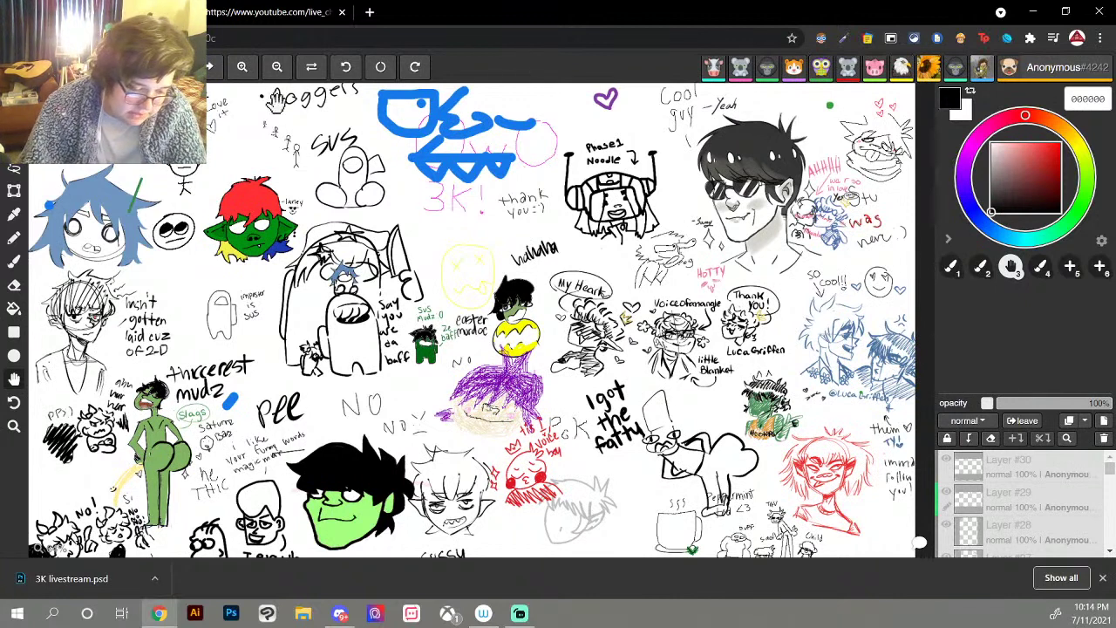
{"action": "left_click", "coordinate": [278, 12]}
Step: Show the five held-for-review messages in the lower part of the live chat
{"action": "scroll", "coordinate": [157, 366], "scroll_direction": "up", "scroll_amount": 5}
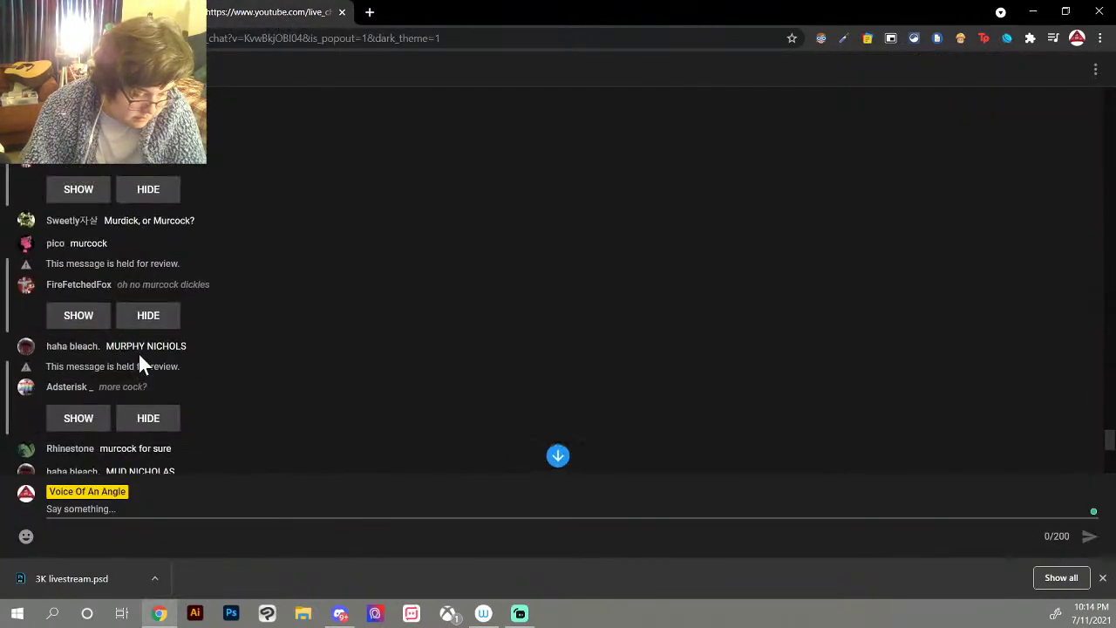
{"action": "scroll", "coordinate": [137, 364], "scroll_direction": "up", "scroll_amount": 1}
{"action": "scroll", "coordinate": [70, 440], "scroll_direction": "down", "scroll_amount": 1}
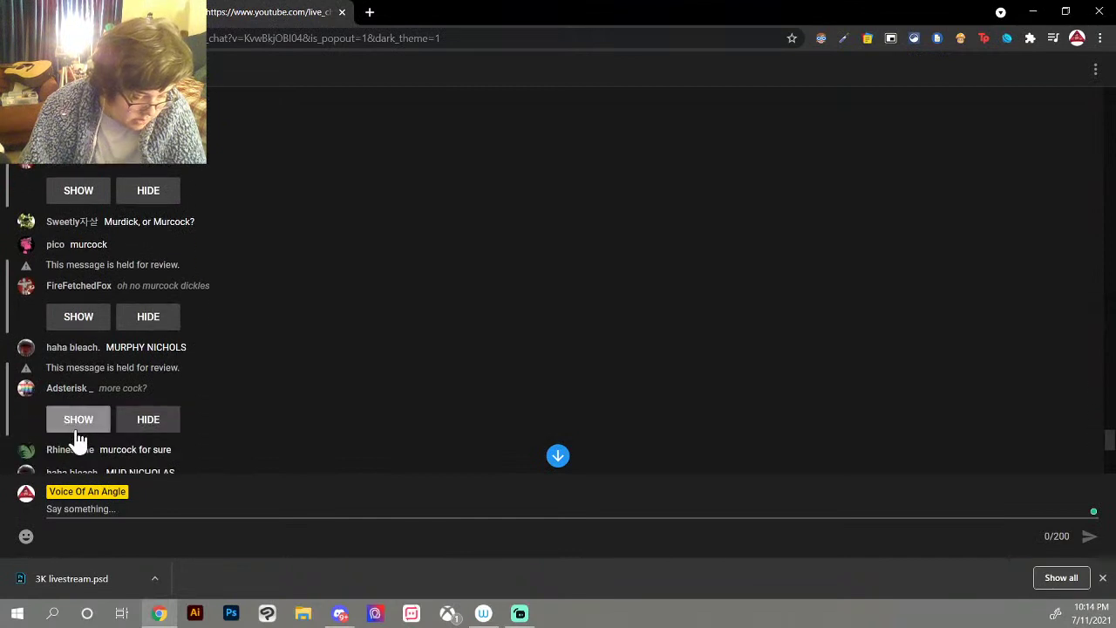
{"action": "left_click", "coordinate": [77, 421]}
{"action": "left_click", "coordinate": [77, 321]}
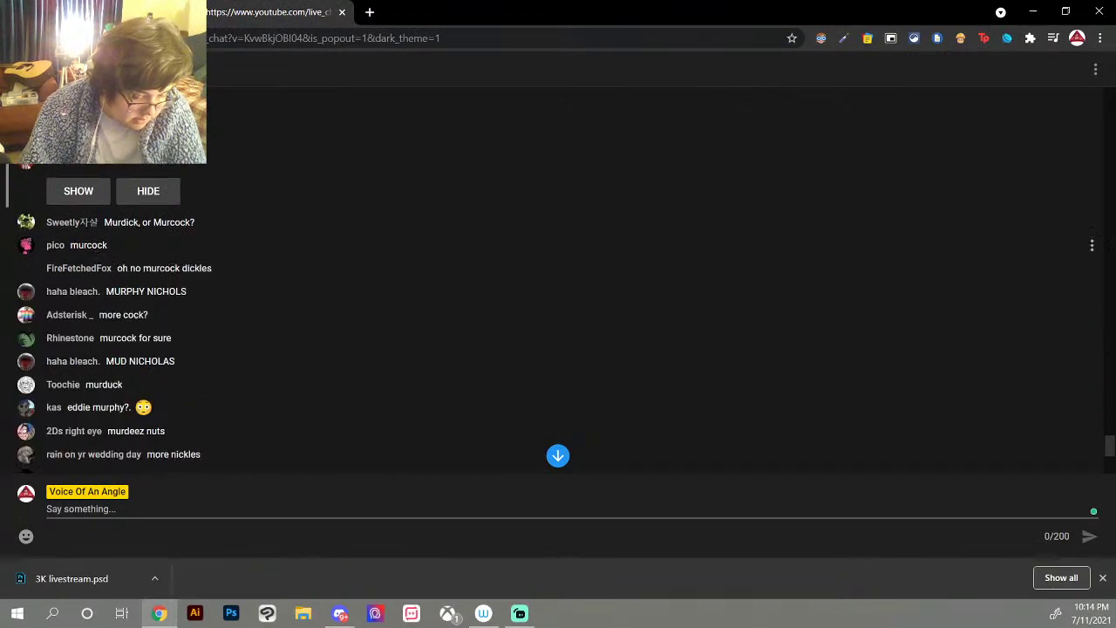
{"action": "left_click", "coordinate": [73, 214]}
{"action": "scroll", "coordinate": [95, 313], "scroll_direction": "up", "scroll_amount": 3}
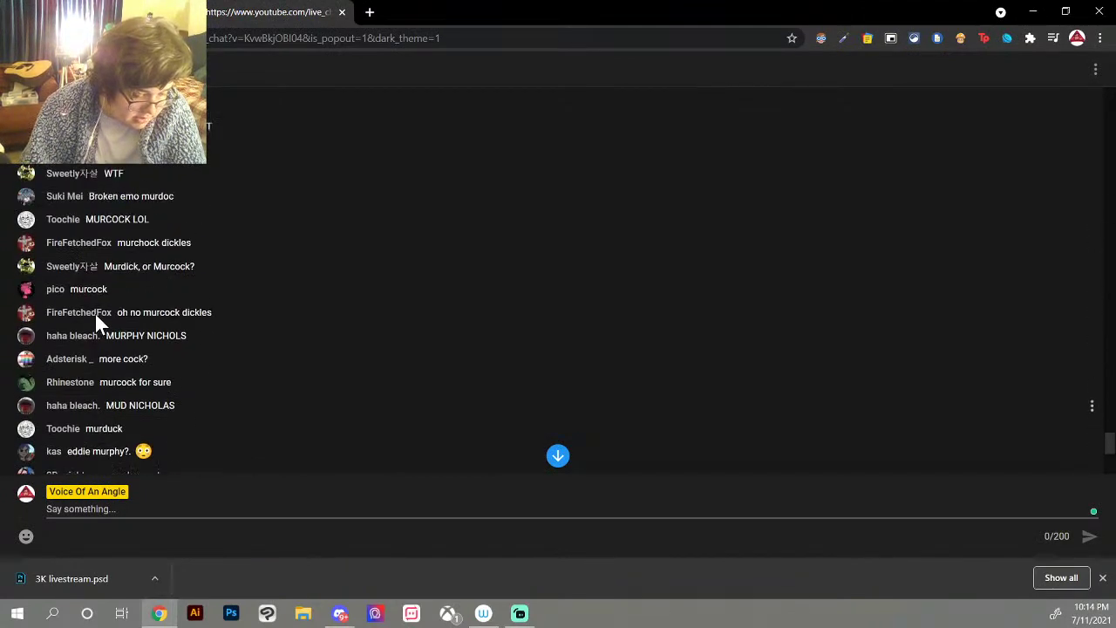
{"action": "scroll", "coordinate": [95, 313], "scroll_direction": "up", "scroll_amount": 3}
{"action": "left_click", "coordinate": [80, 315]}
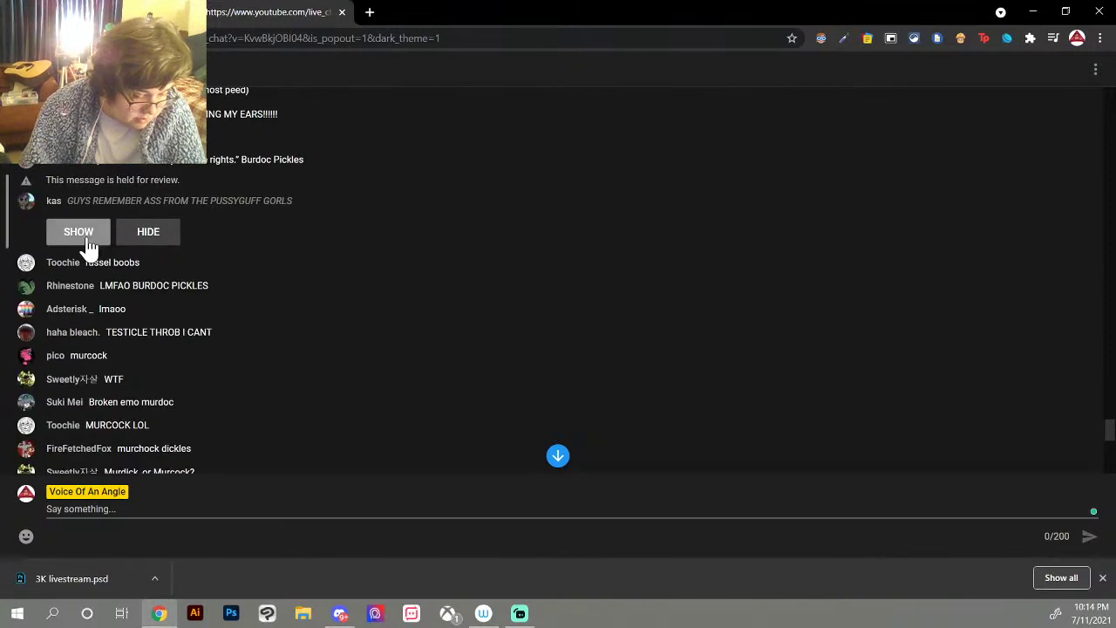
{"action": "left_click", "coordinate": [88, 239]}
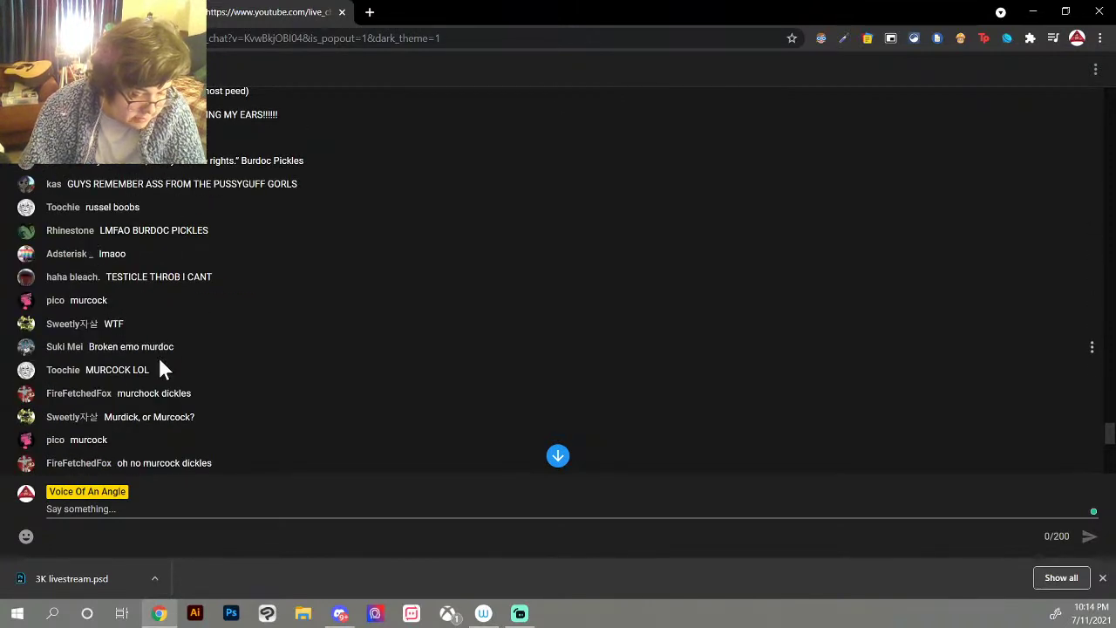
Step: Show three more held messages further up, return to the newest messages, and release one more
{"action": "scroll", "coordinate": [159, 369], "scroll_direction": "up", "scroll_amount": 6}
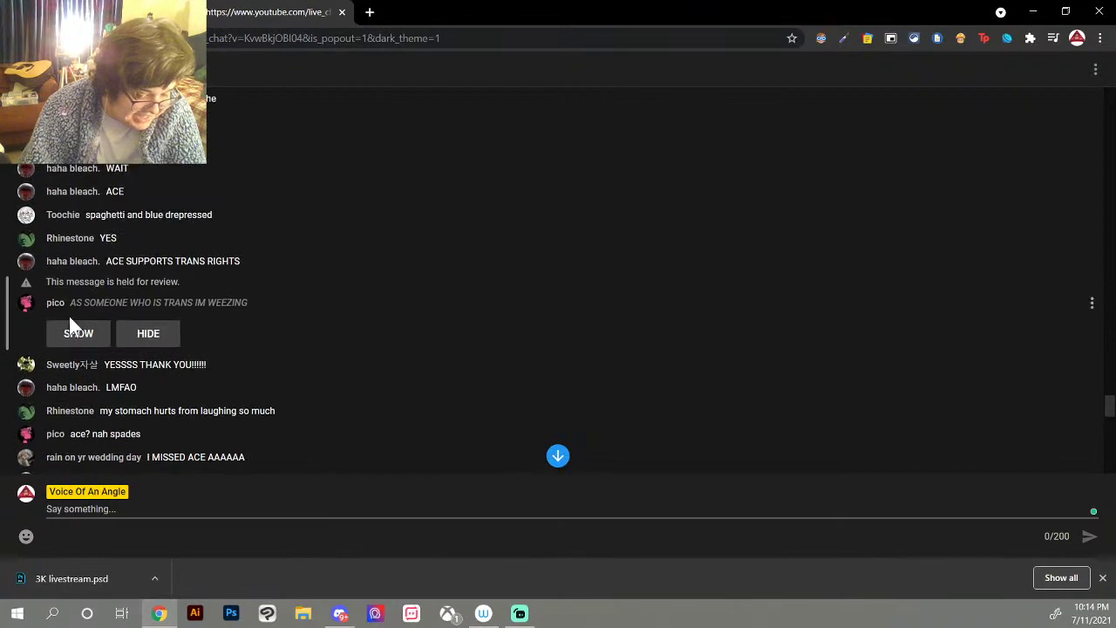
{"action": "left_click", "coordinate": [70, 329]}
{"action": "scroll", "coordinate": [137, 366], "scroll_direction": "up", "scroll_amount": 8}
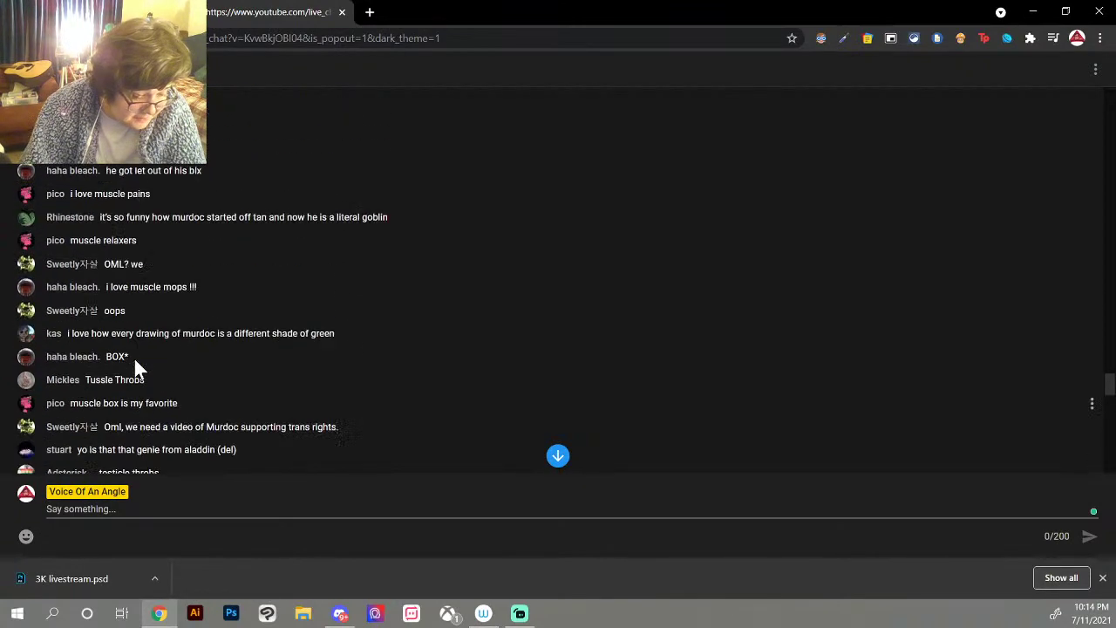
{"action": "scroll", "coordinate": [135, 362], "scroll_direction": "up", "scroll_amount": 4}
{"action": "left_click", "coordinate": [70, 344]}
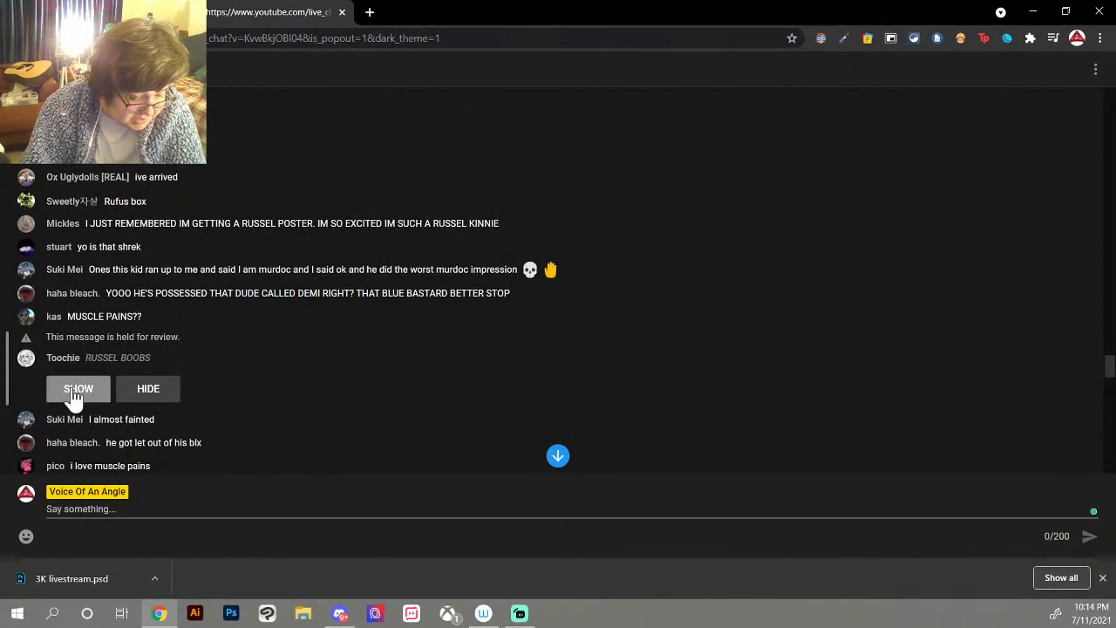
{"action": "left_click", "coordinate": [74, 391]}
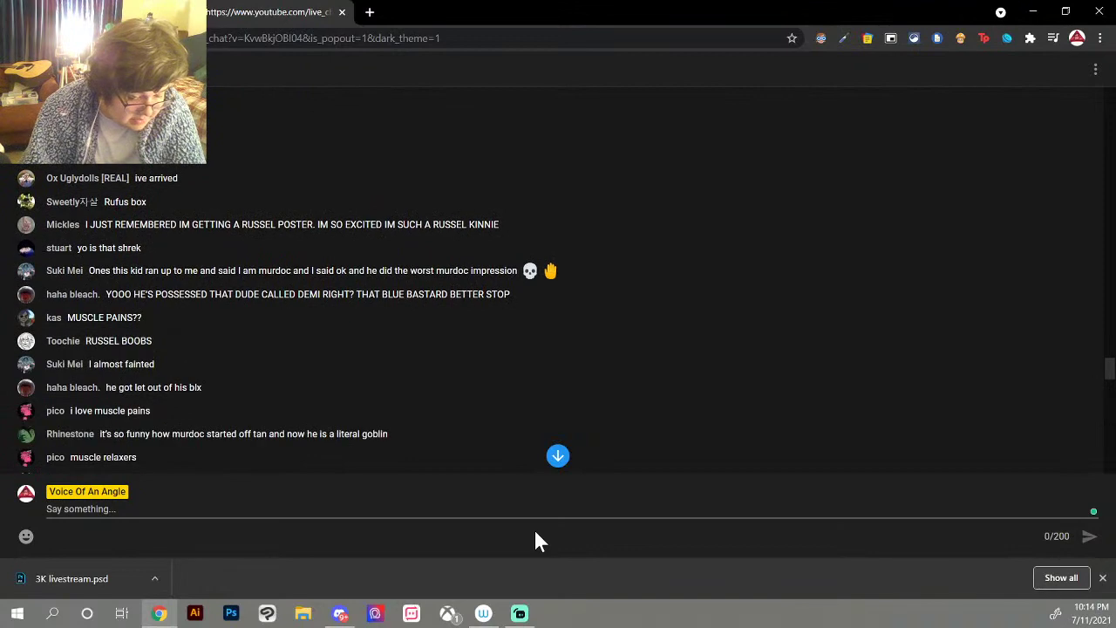
{"action": "left_click", "coordinate": [558, 458]}
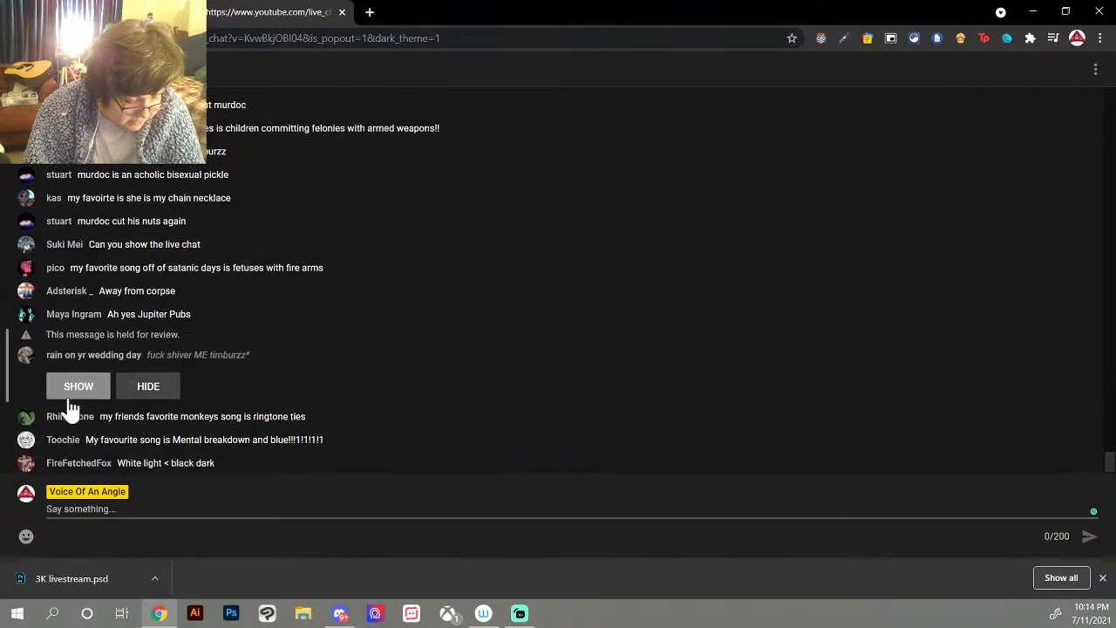
{"action": "left_click", "coordinate": [68, 398]}
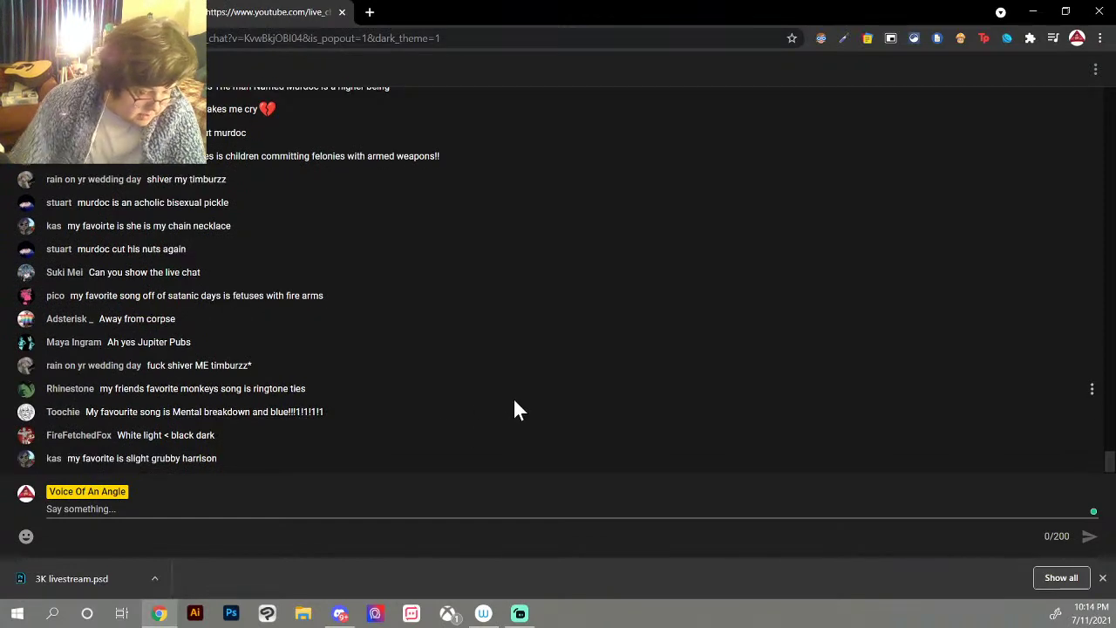